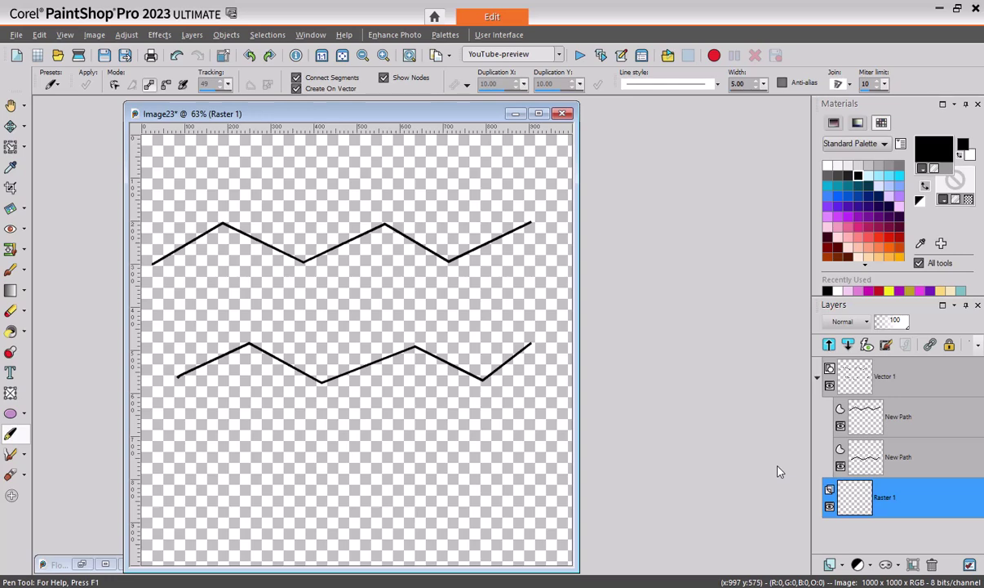
Close the Image23 zigzag image and restore the Flower-Leaves window, nudging it slightly right
{"action": "left_click", "coordinate": [563, 114]}
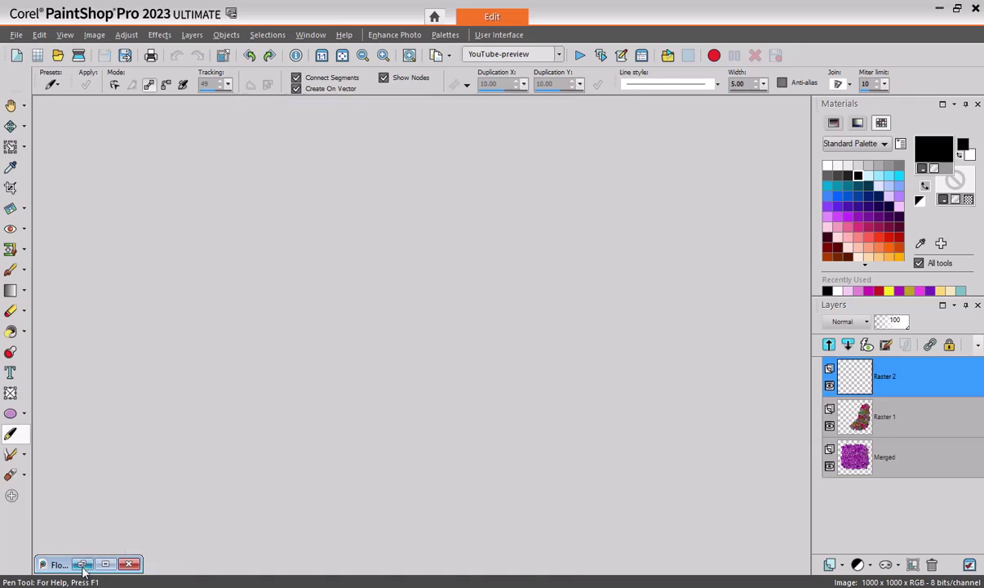
{"action": "left_click", "coordinate": [91, 564]}
{"action": "left_click_drag", "start_coordinate": [505, 119], "coordinate": [527, 122]}
Choose the Flood Fill tool and set its match mode to RGB Value, tolerance 21
{"action": "left_click", "coordinate": [9, 332]}
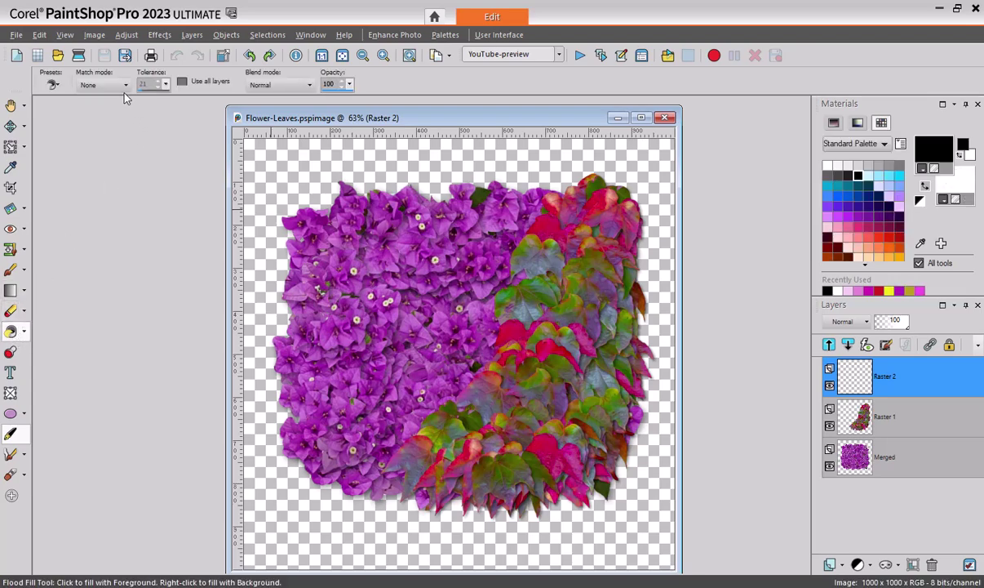
{"action": "left_click", "coordinate": [124, 85]}
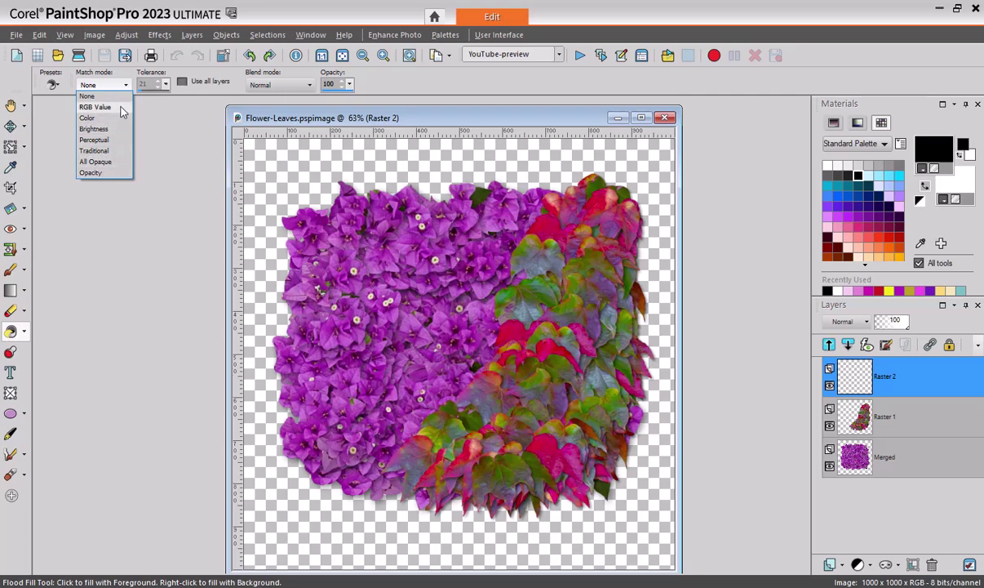
{"action": "left_click", "coordinate": [104, 113]}
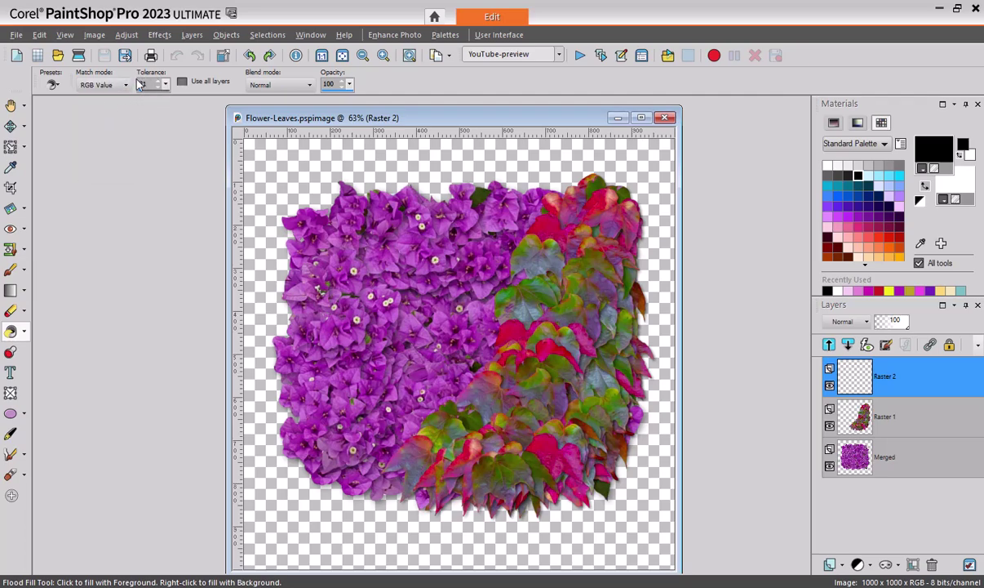
On the Merged layer, fill the upper-left purple flowers orange, then undo the fill
{"action": "left_click", "coordinate": [859, 466]}
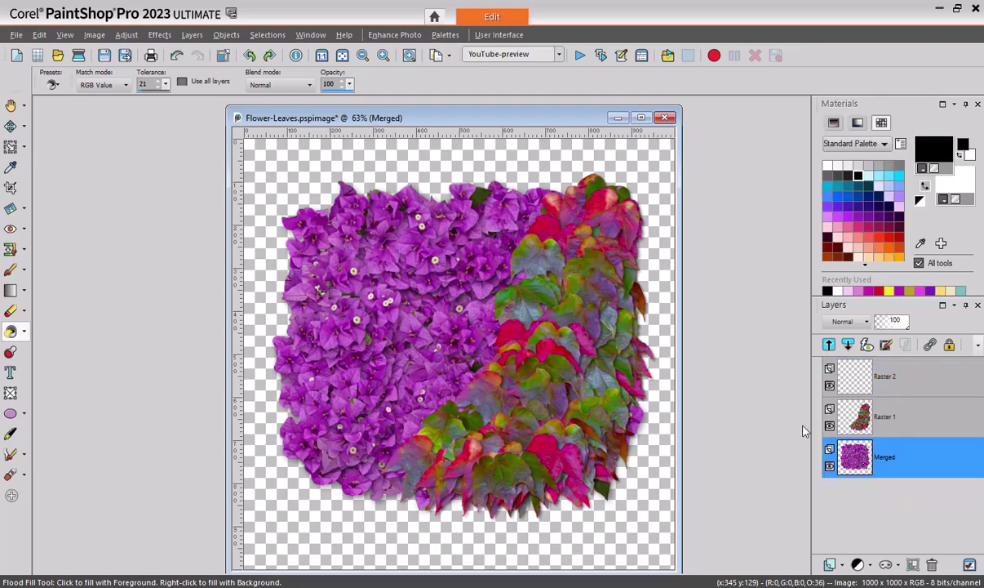
{"action": "left_click", "coordinate": [900, 257]}
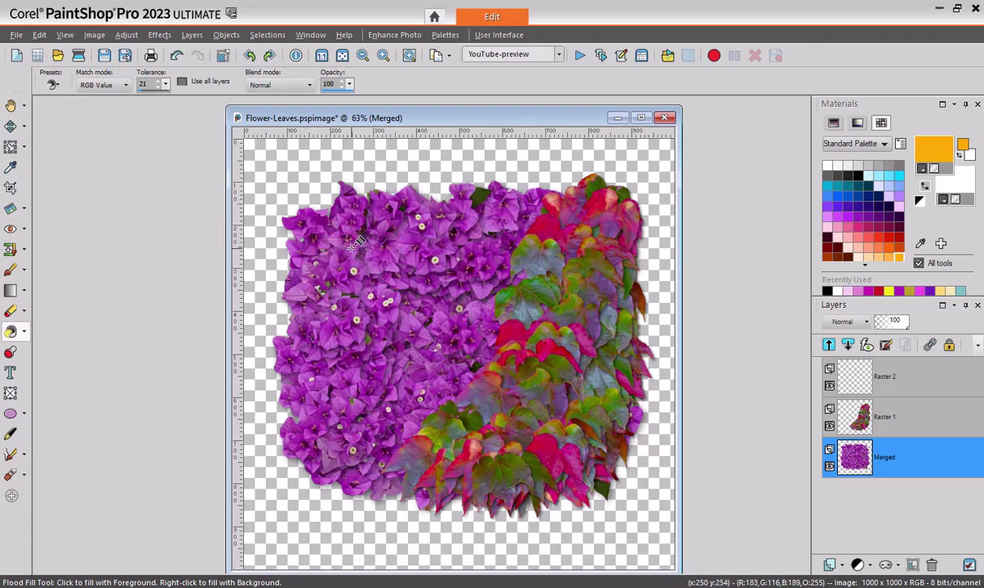
{"action": "left_click", "coordinate": [357, 246]}
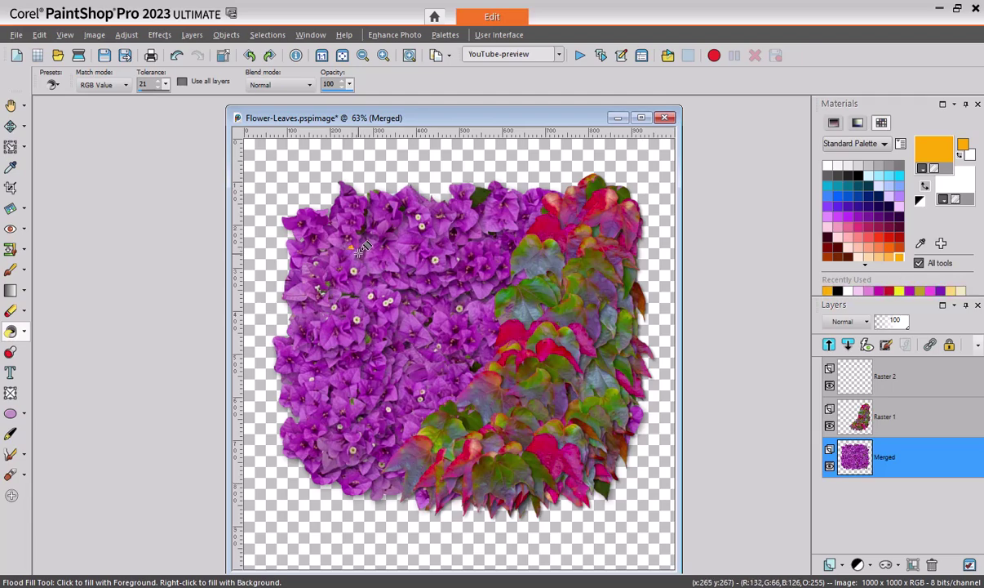
{"action": "left_click", "coordinate": [367, 249]}
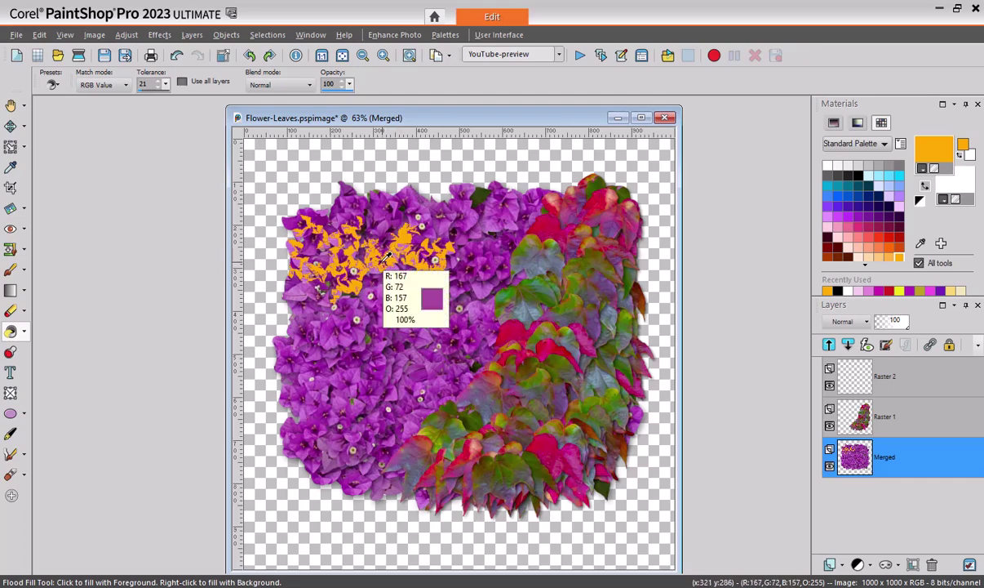
{"action": "key", "text": "ctrl+z"}
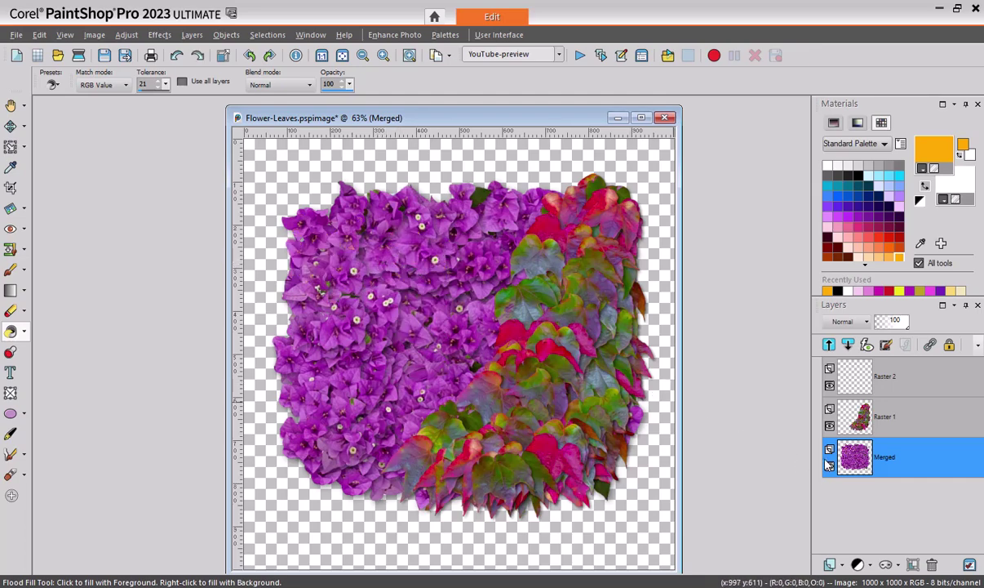
{"action": "mouse_move", "coordinate": [849, 468]}
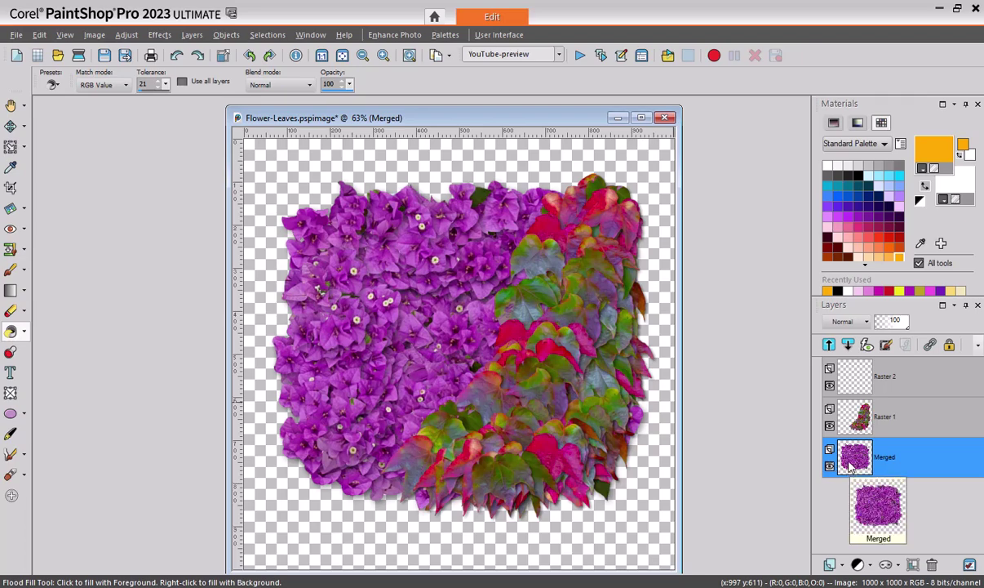
{"action": "left_click", "coordinate": [858, 385]}
{"action": "left_click", "coordinate": [861, 422]}
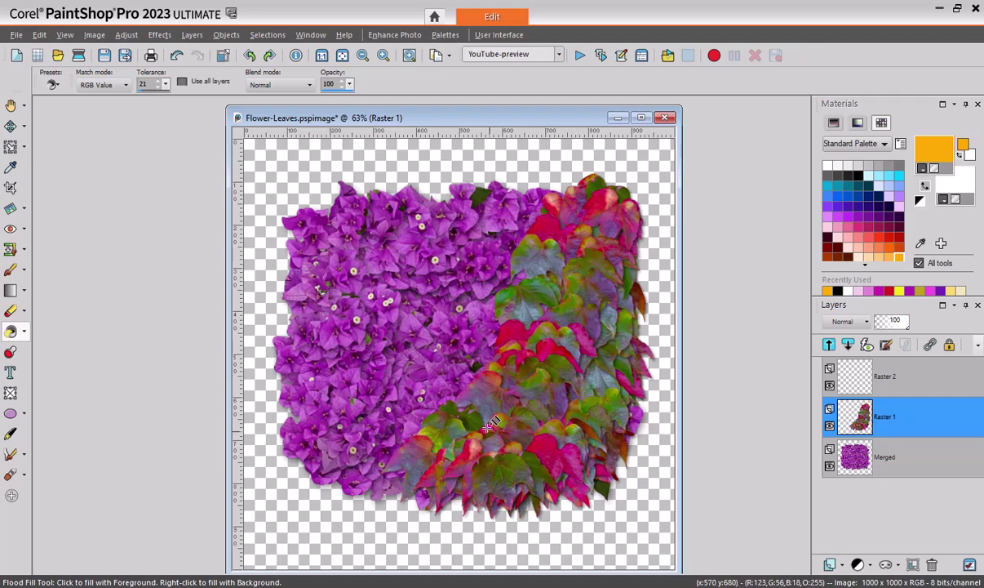
{"action": "left_click", "coordinate": [362, 272]}
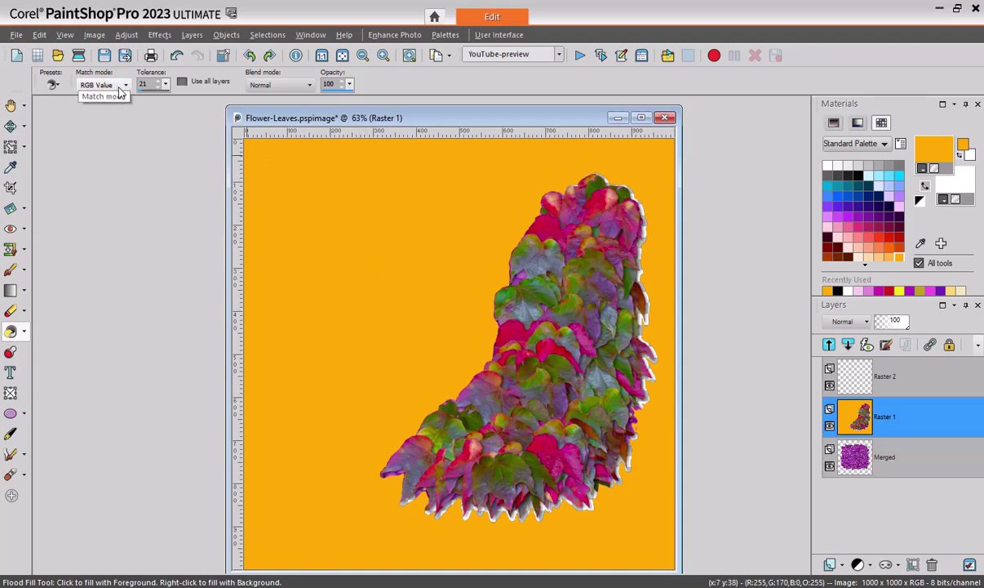
{"action": "mouse_move", "coordinate": [850, 421]}
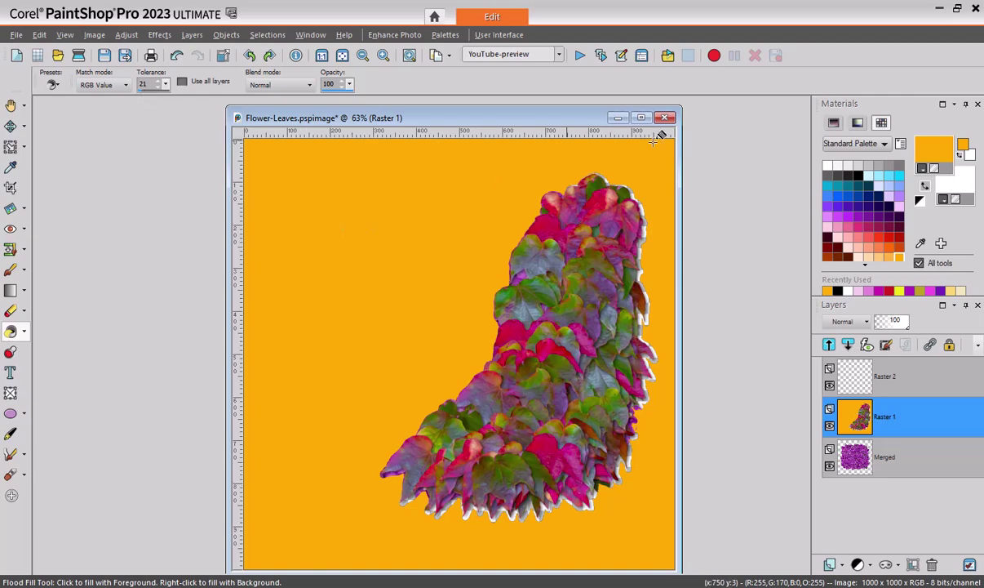
{"action": "mouse_move", "coordinate": [315, 429]}
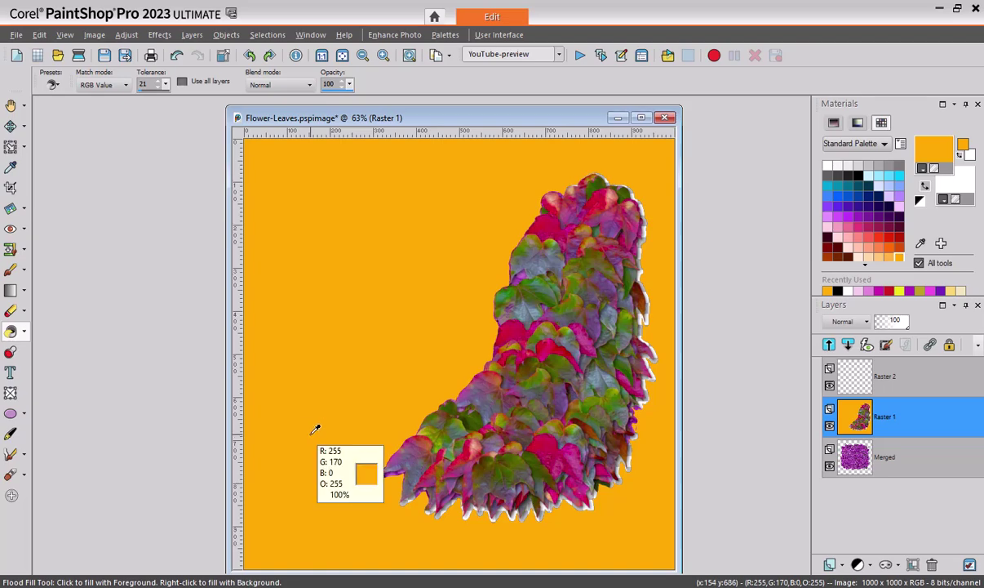
{"action": "key", "text": "ctrl+z"}
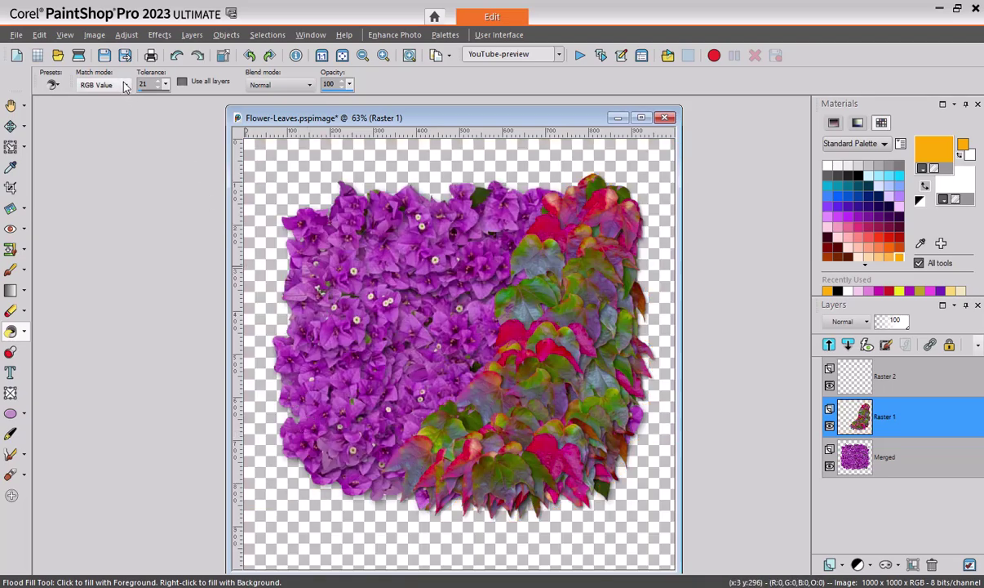
Switch matching to Opacity and test an orange fill on the Merged flowers, then undo it
{"action": "left_click", "coordinate": [124, 86]}
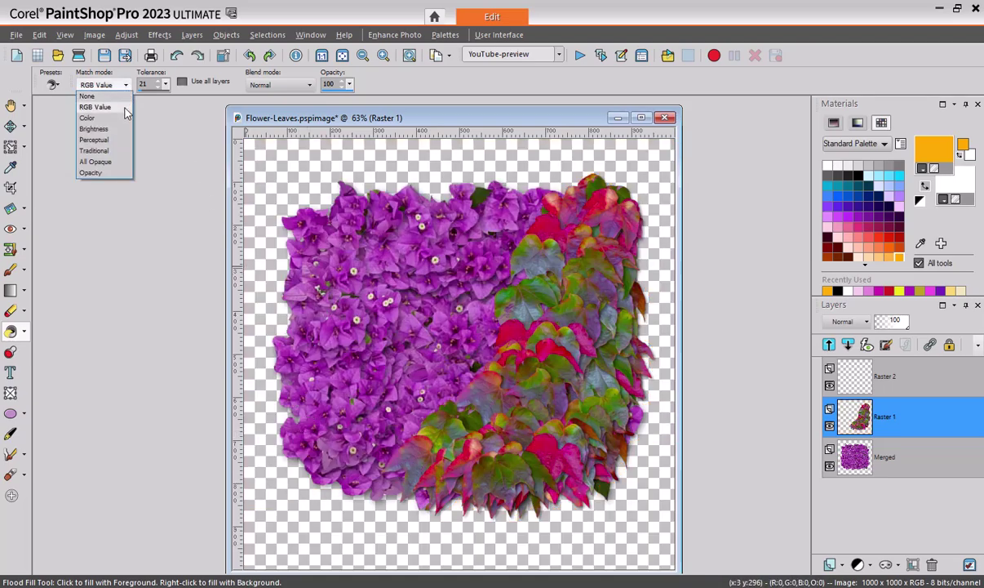
{"action": "left_click", "coordinate": [115, 173]}
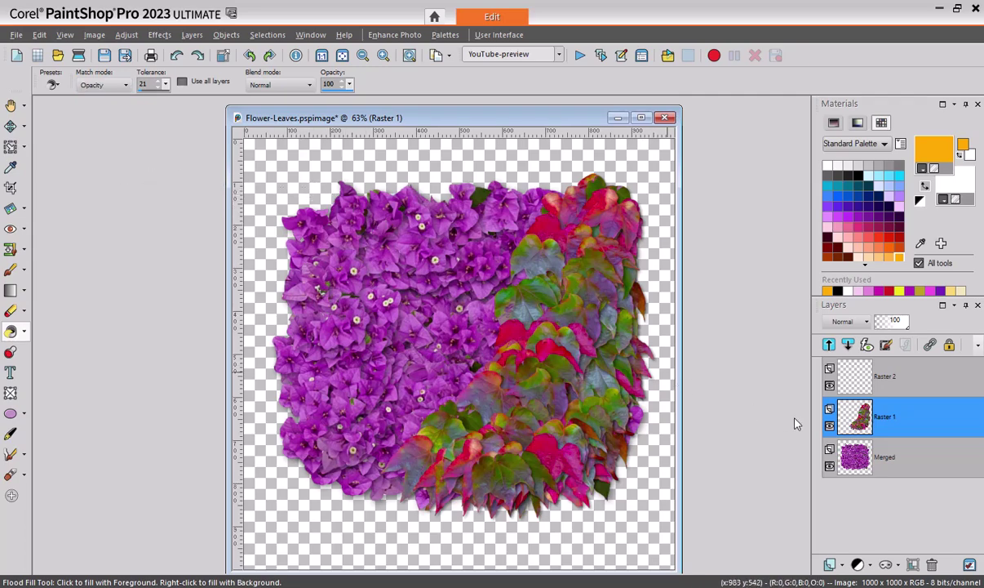
{"action": "left_click", "coordinate": [849, 459]}
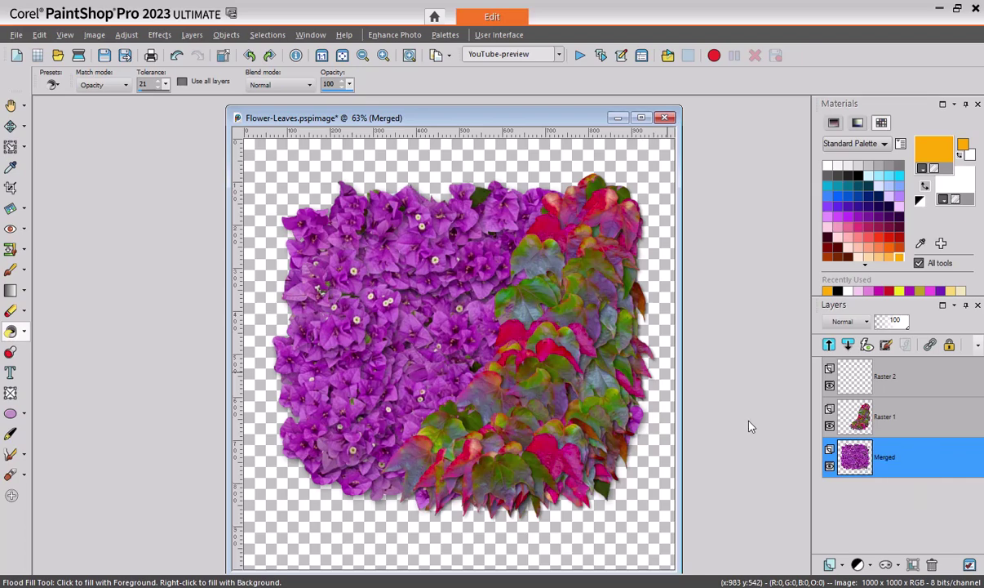
{"action": "left_click", "coordinate": [351, 235]}
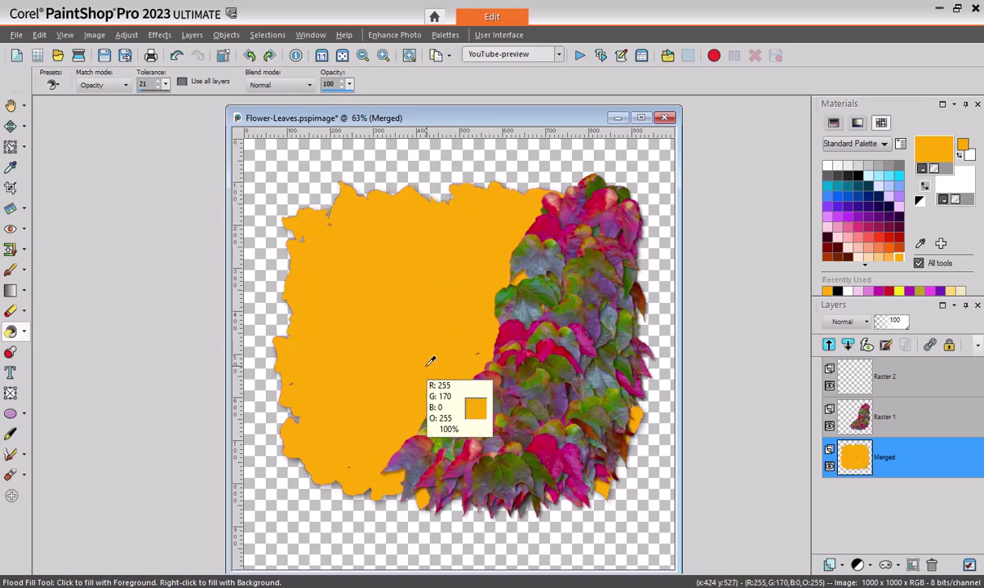
{"action": "key", "text": "ctrl+z"}
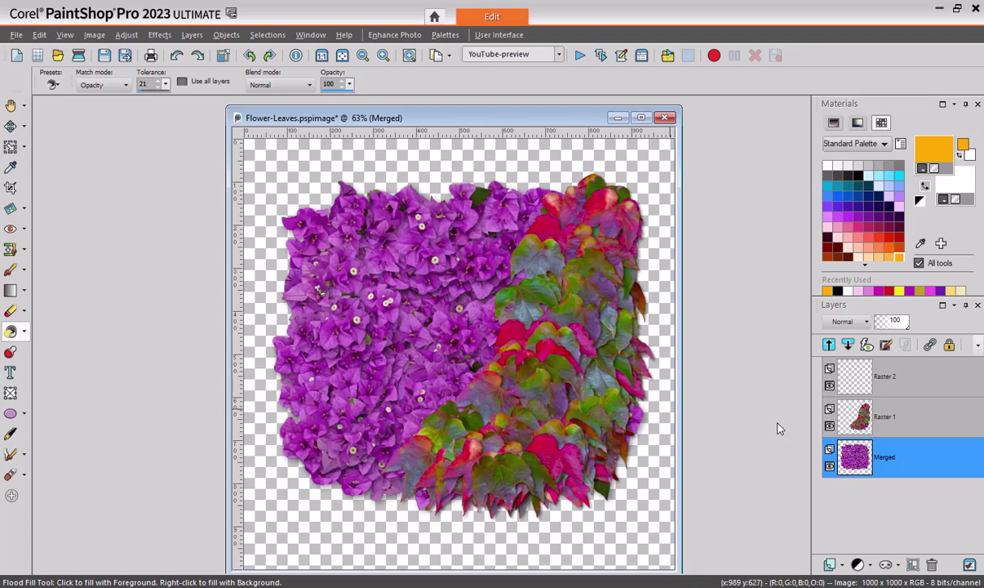
Fill the transparent background orange at tolerance 67, undoing each test fill
{"action": "left_click", "coordinate": [266, 255]}
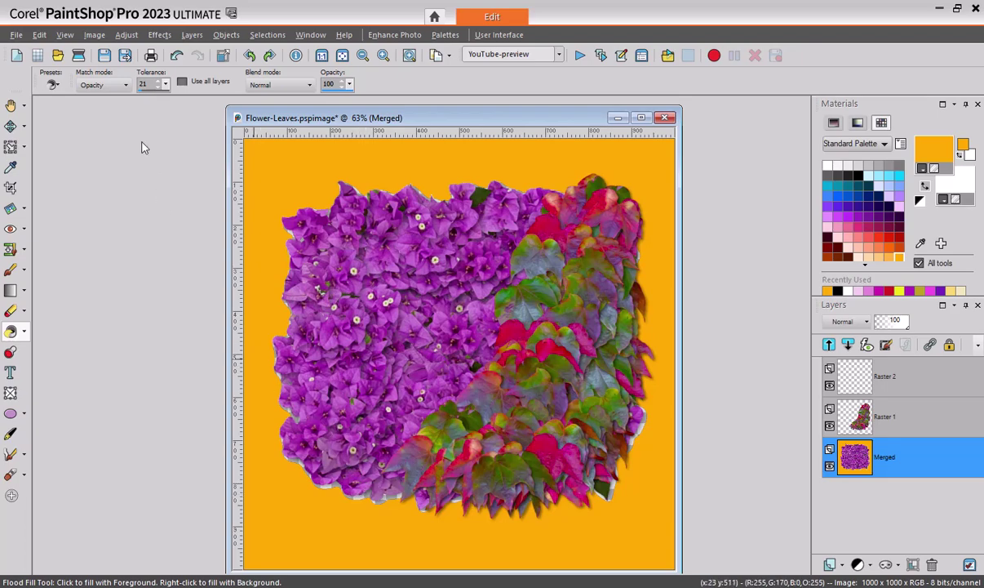
{"action": "key", "text": "ctrl+z"}
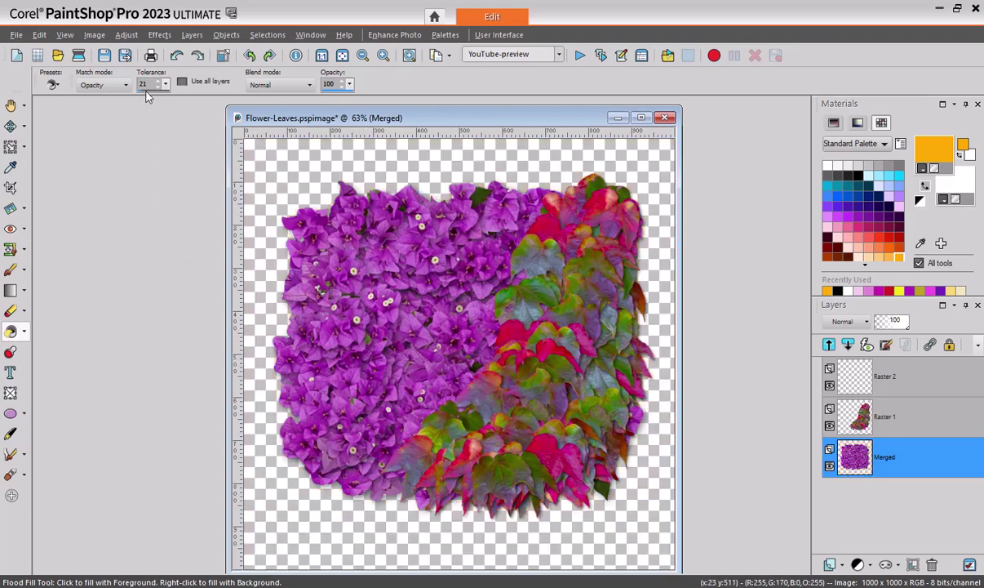
{"action": "key", "text": "Return"}
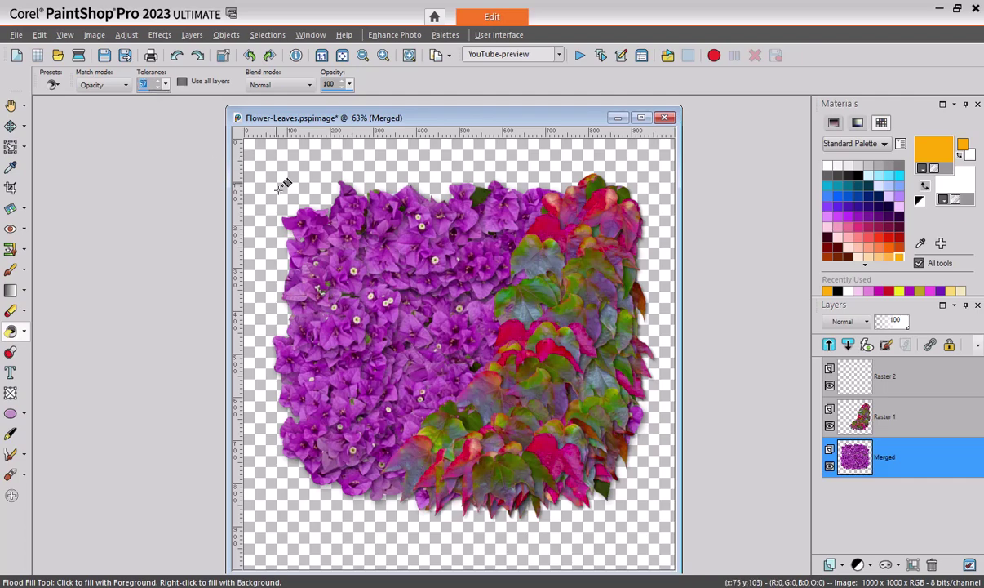
{"action": "left_click", "coordinate": [260, 279]}
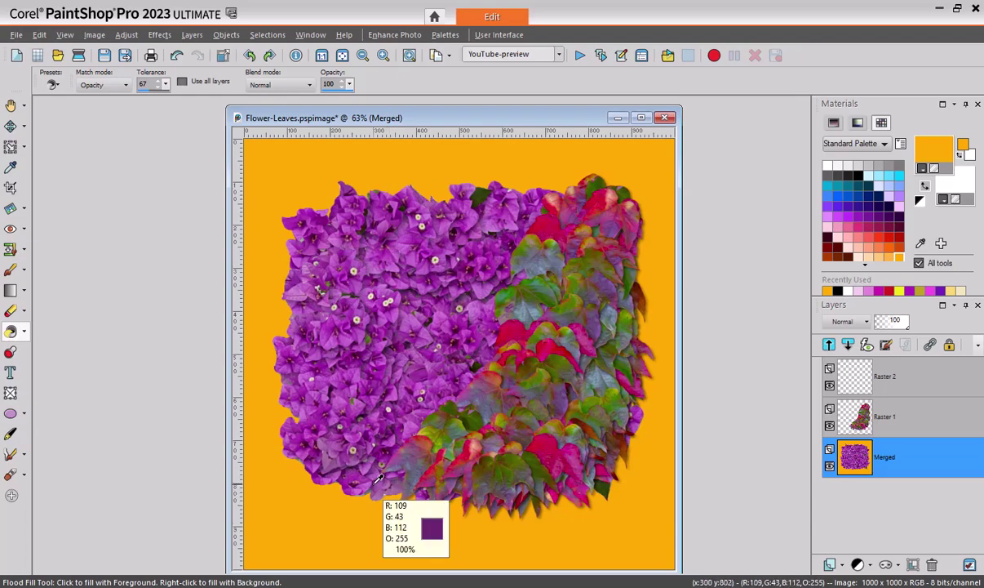
{"action": "key", "text": "ctrl+z"}
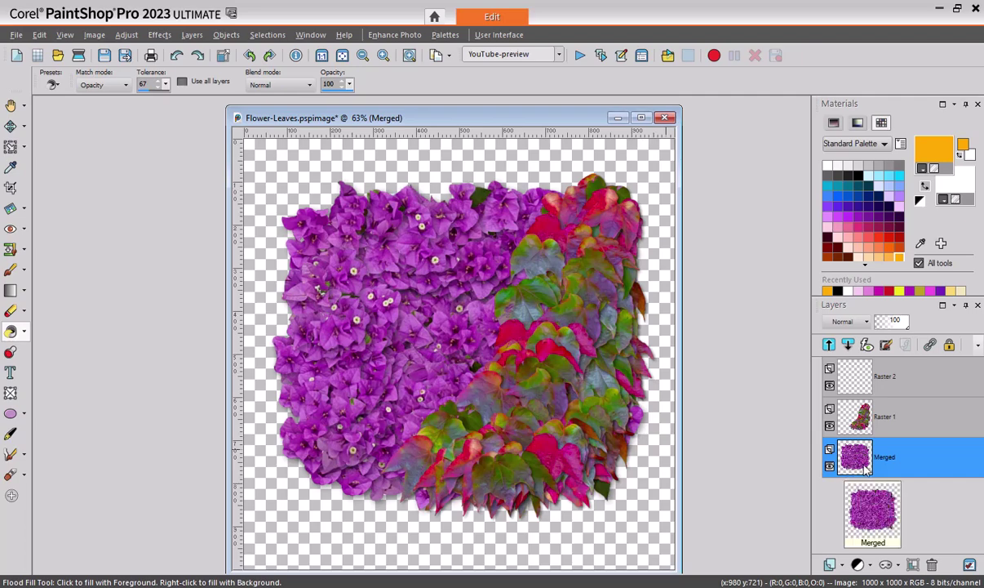
Select the Raster 1 leaves layer and set fill matching to RGB Value
{"action": "mouse_move", "coordinate": [868, 470]}
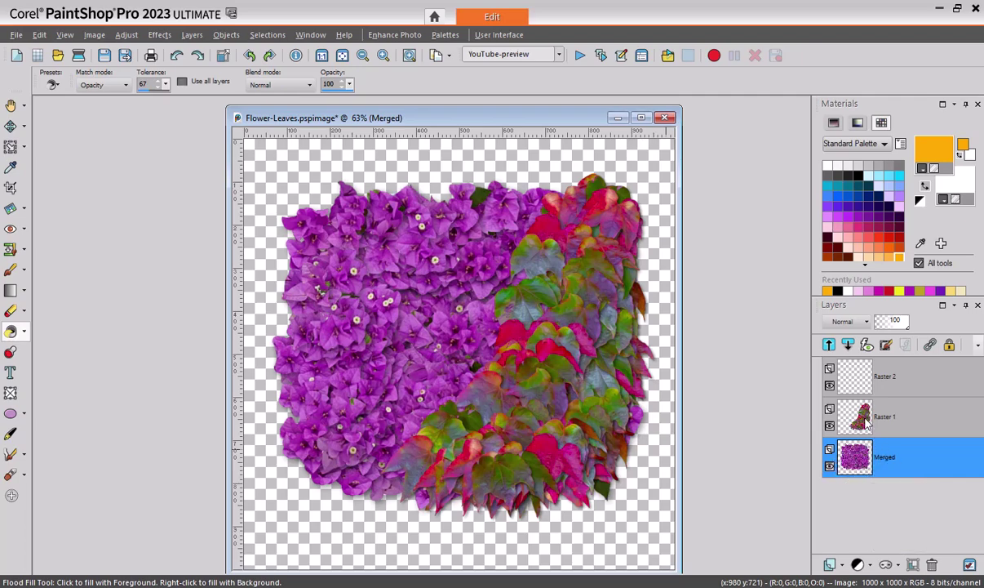
{"action": "left_click", "coordinate": [860, 425]}
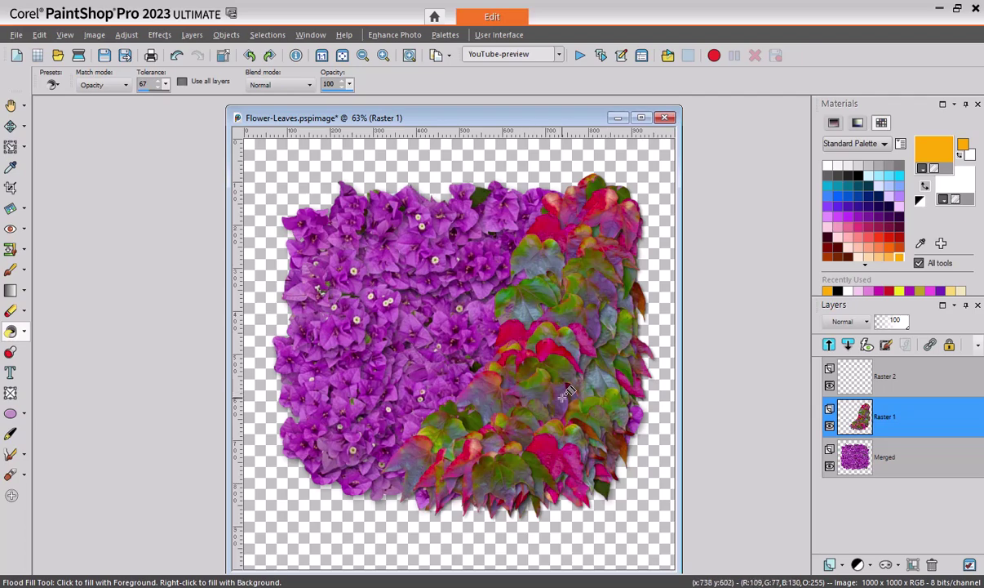
{"action": "left_click", "coordinate": [122, 85]}
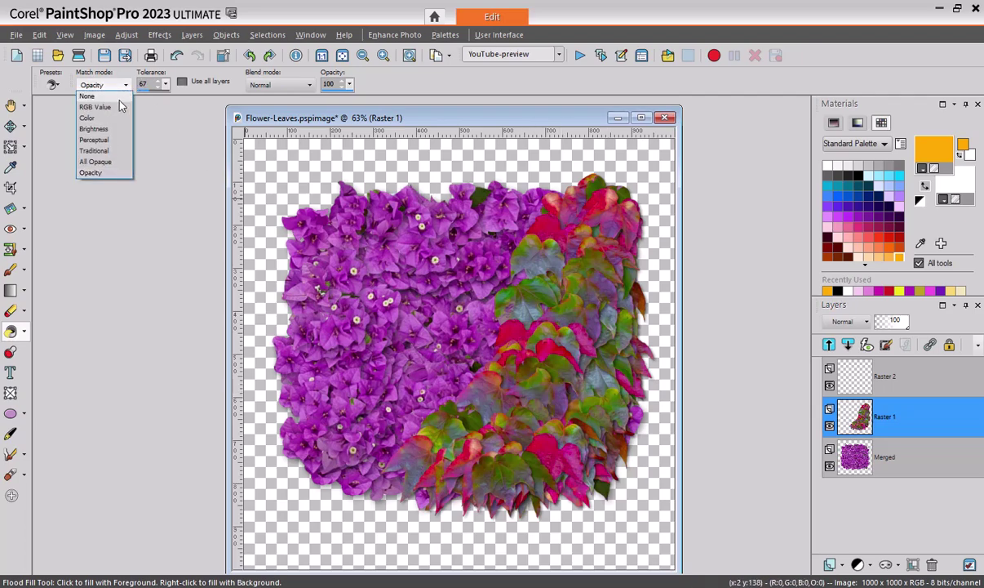
{"action": "left_click", "coordinate": [121, 106]}
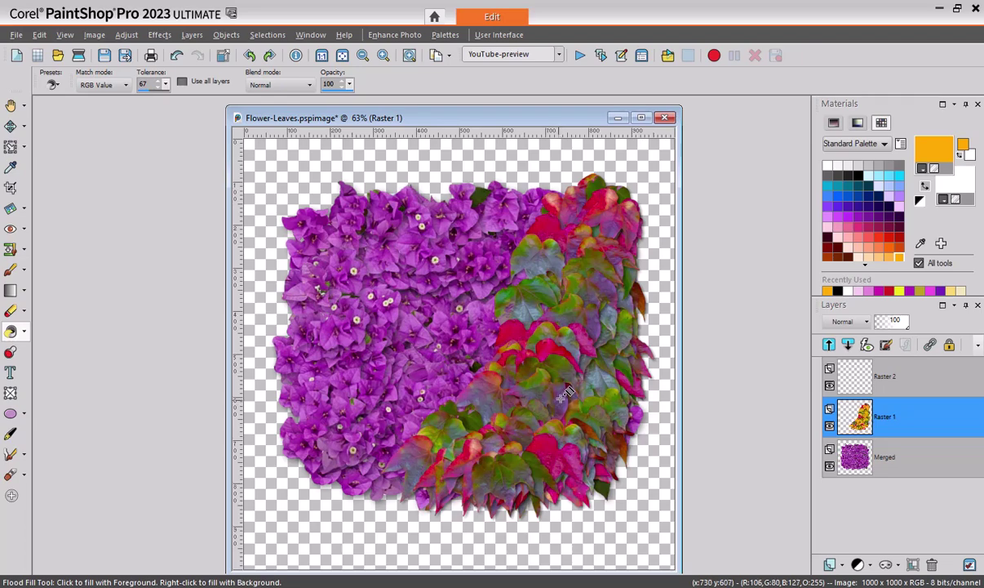
Test a leaf fill and undo it, then fill a small leaf patch orange at tolerance 33
{"action": "left_click", "coordinate": [563, 397]}
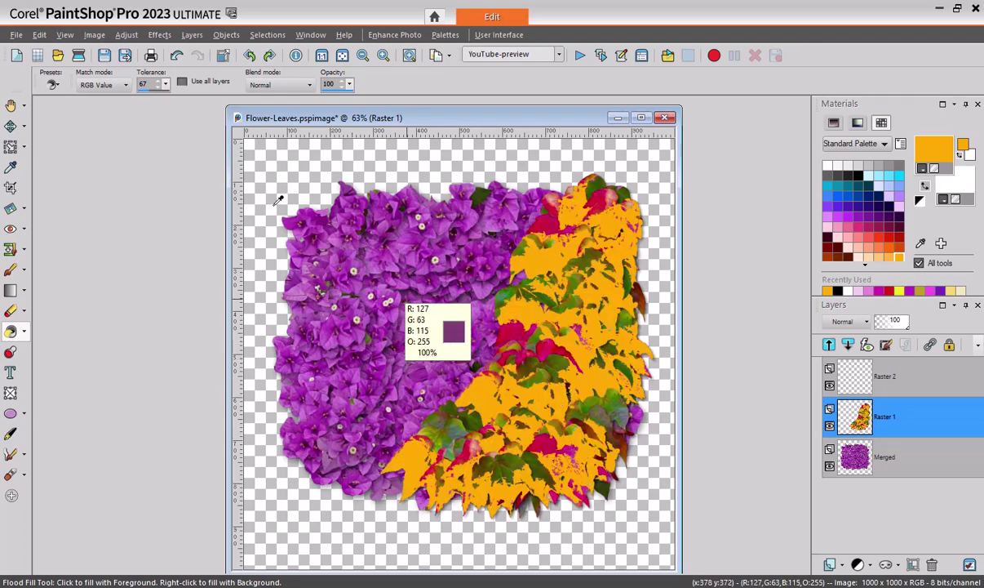
{"action": "key", "text": "ctrl+z"}
{"action": "key", "text": "Return"}
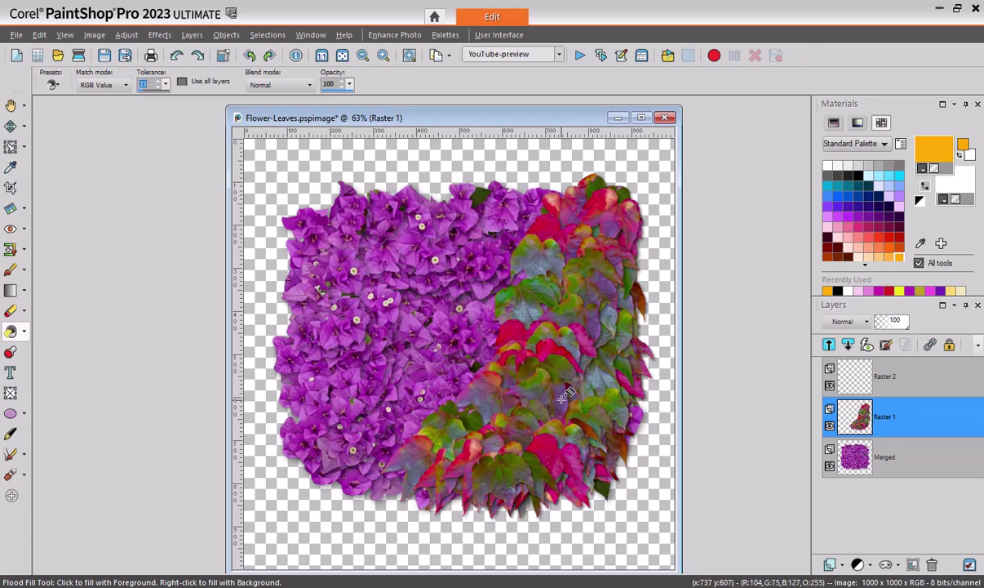
{"action": "left_click", "coordinate": [560, 399]}
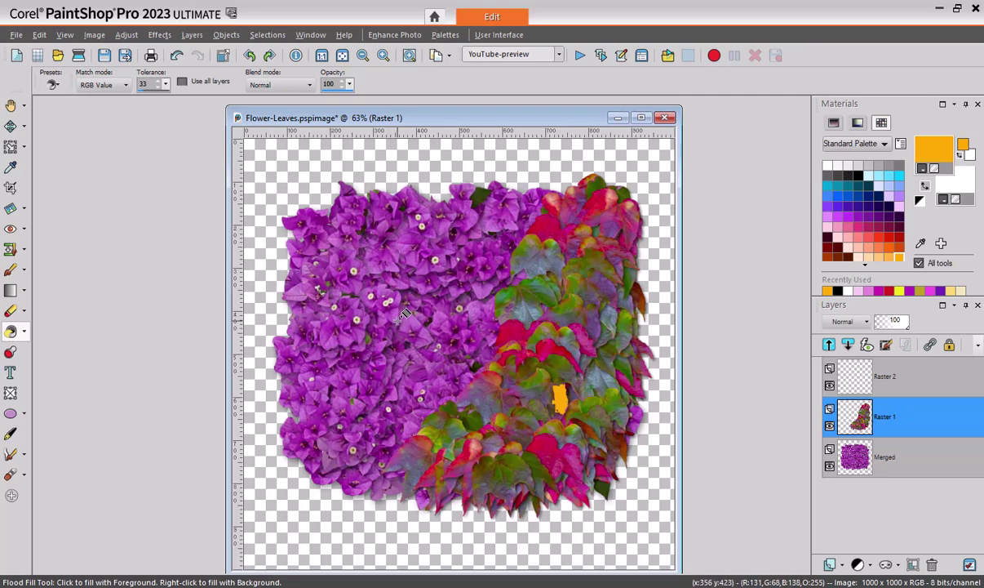
Undo the leaf patch, target empty Raster 2 sampling all layers, test-fill two leaf areas, then undo
{"action": "key", "text": "ctrl+z"}
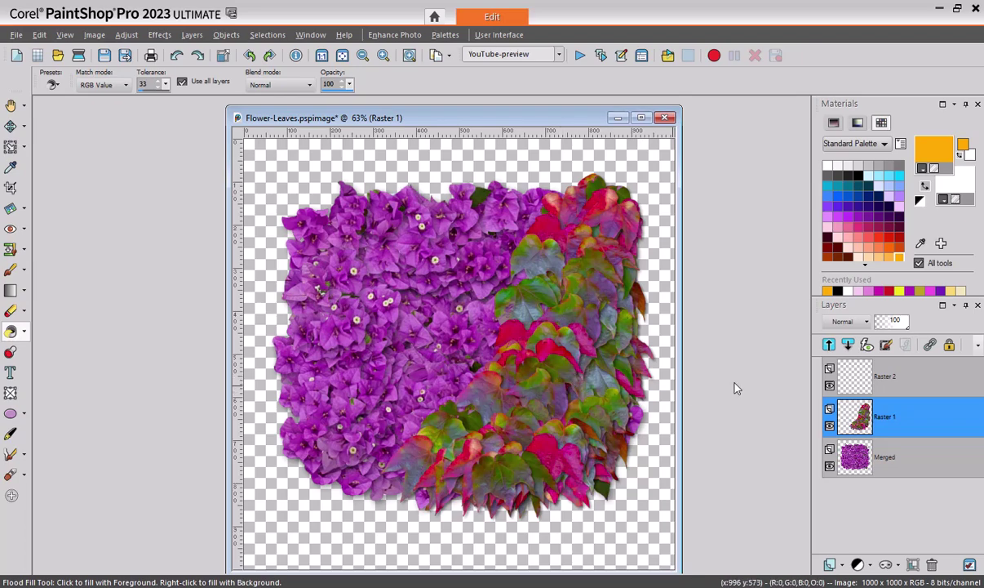
{"action": "left_click", "coordinate": [859, 377]}
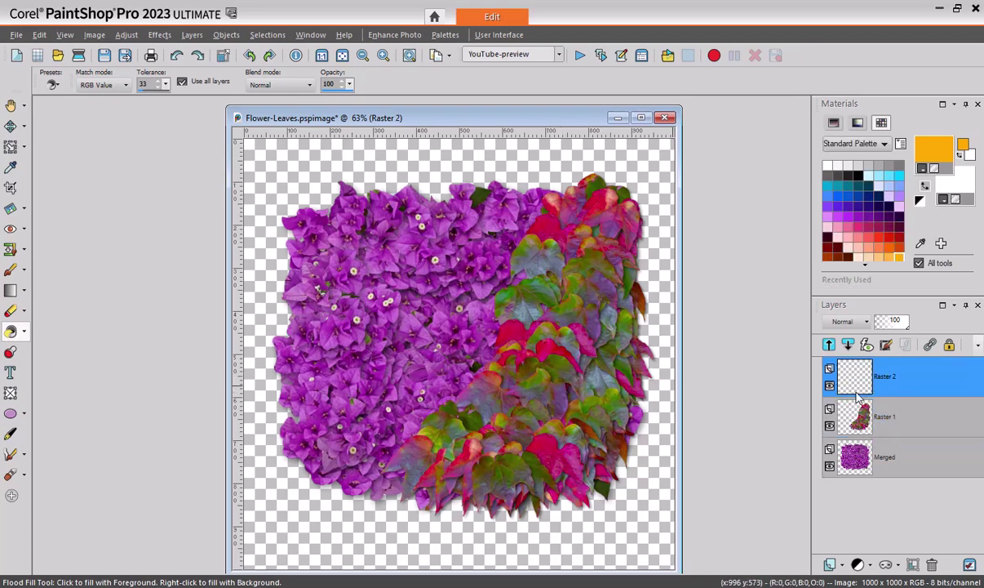
{"action": "left_click_drag", "start_coordinate": [859, 418], "coordinate": [741, 398]}
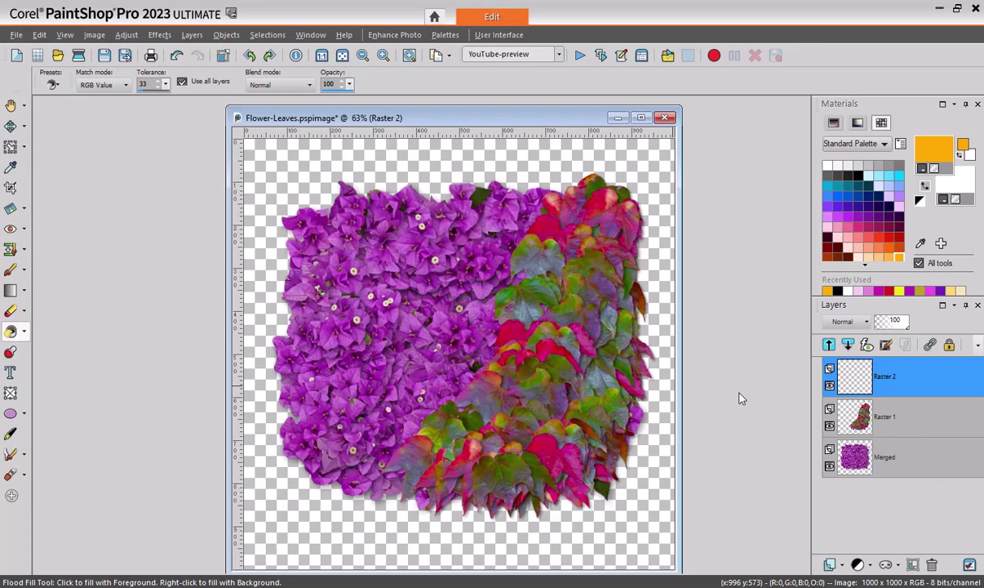
{"action": "left_click", "coordinate": [557, 400]}
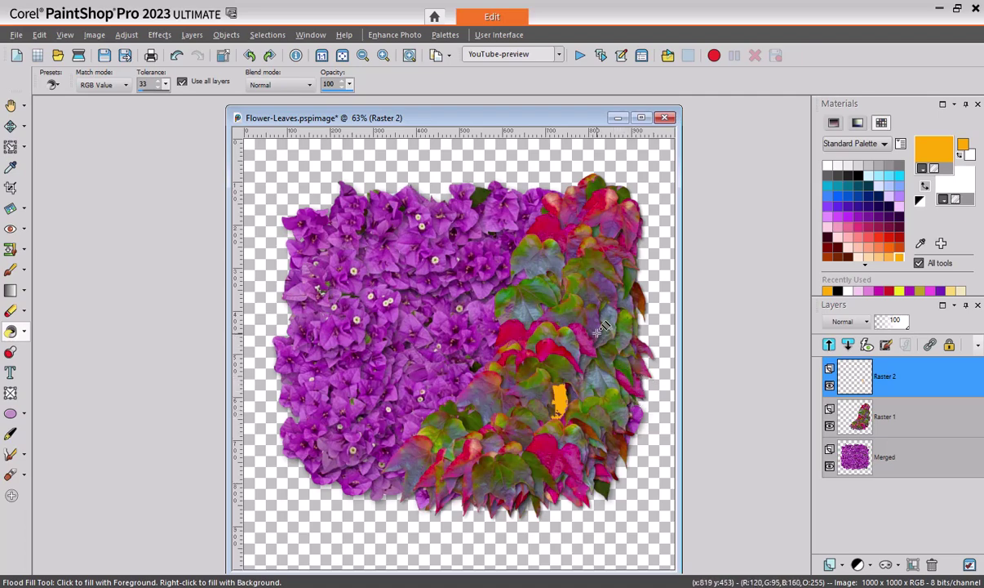
{"action": "left_click", "coordinate": [618, 289]}
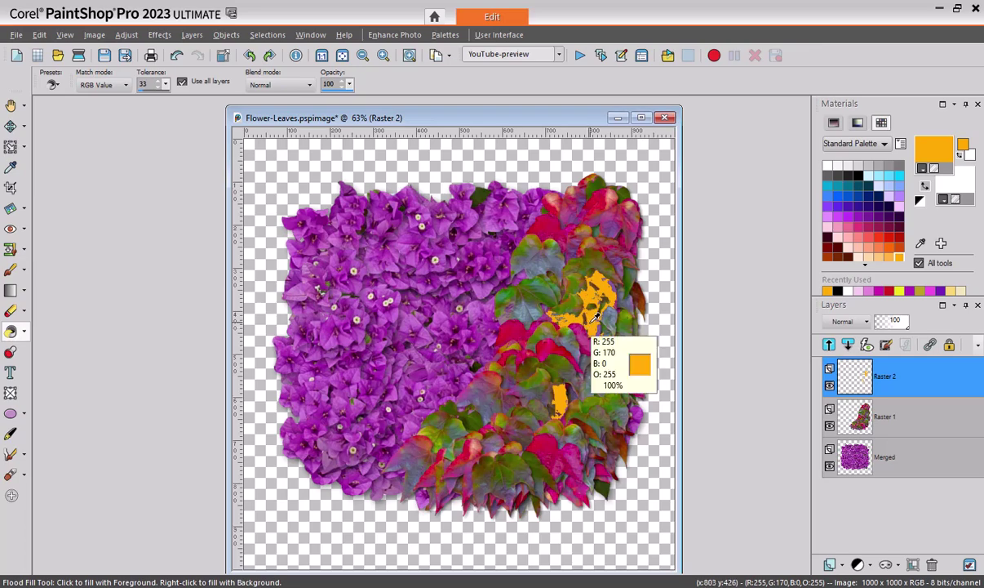
{"action": "key", "text": "ctrl+z"}
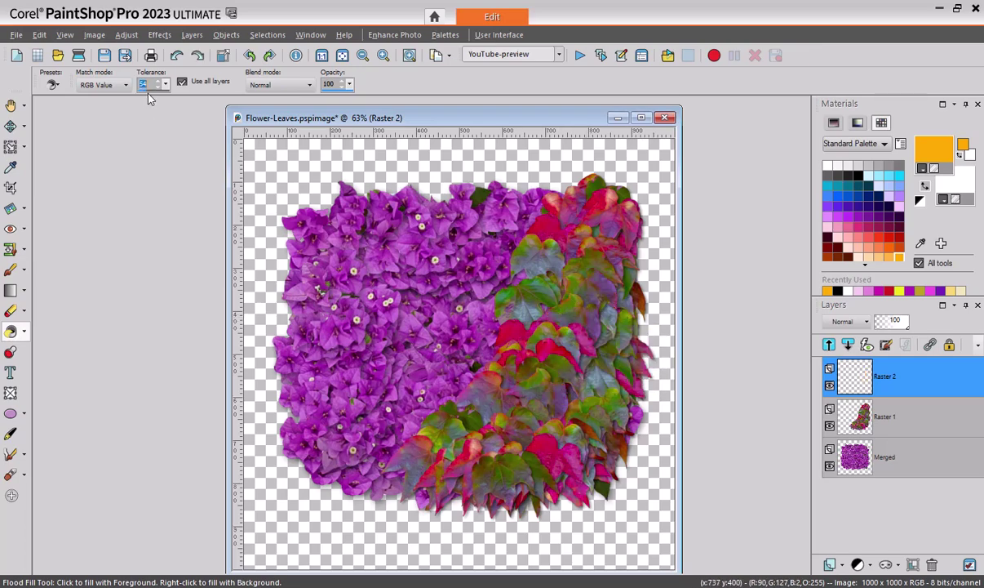
Test orange fills of the purple flowers and a leaf area on Raster 2, undoing each
{"action": "left_click", "coordinate": [597, 327]}
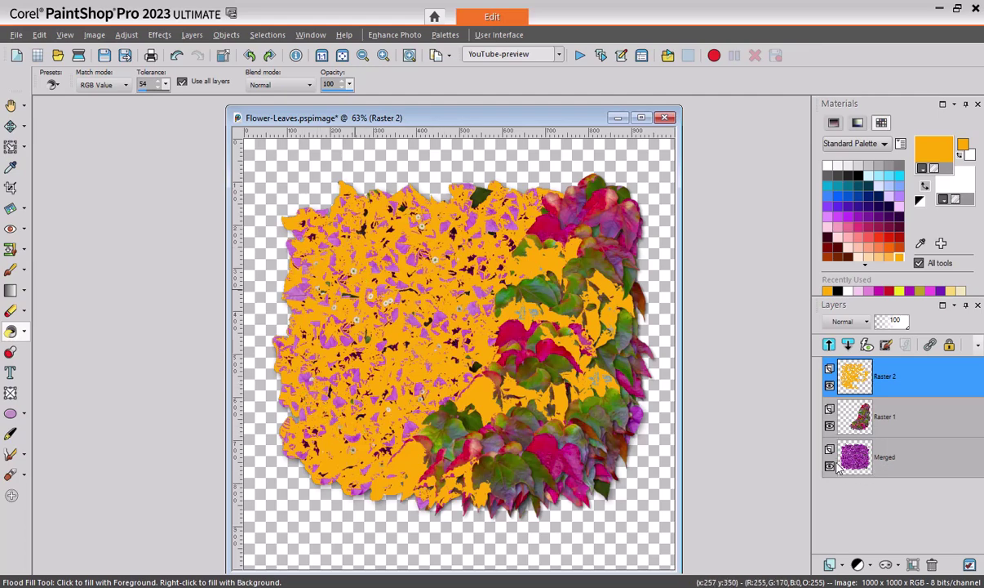
{"action": "mouse_move", "coordinate": [857, 454]}
{"action": "key", "text": "ctrl+z"}
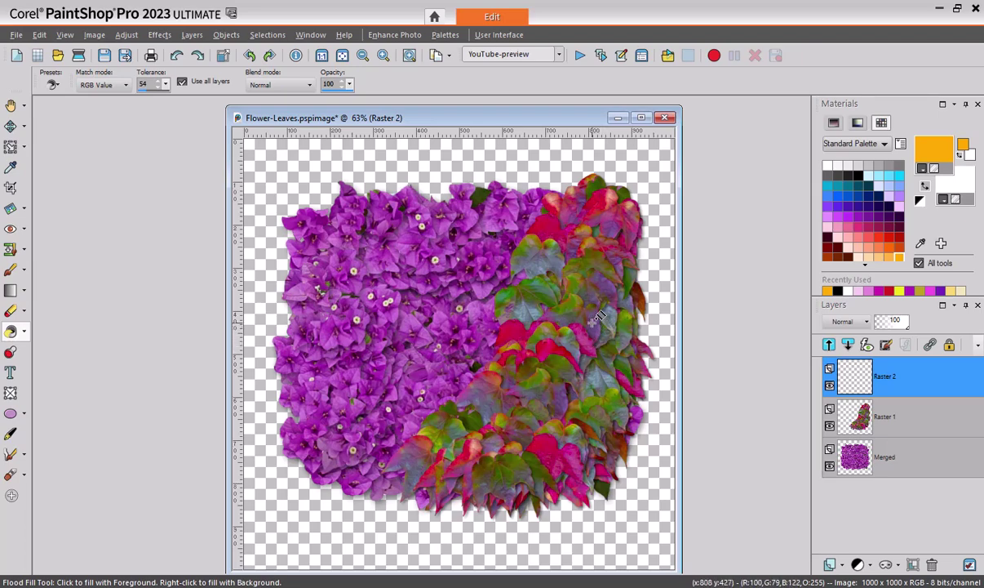
{"action": "left_click", "coordinate": [618, 258]}
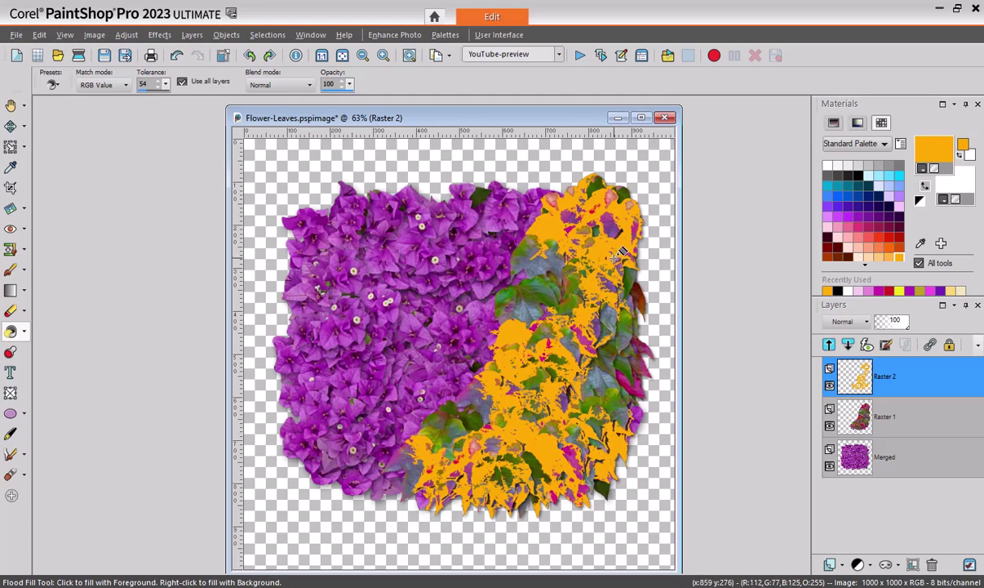
{"action": "key", "text": "ctrl+z"}
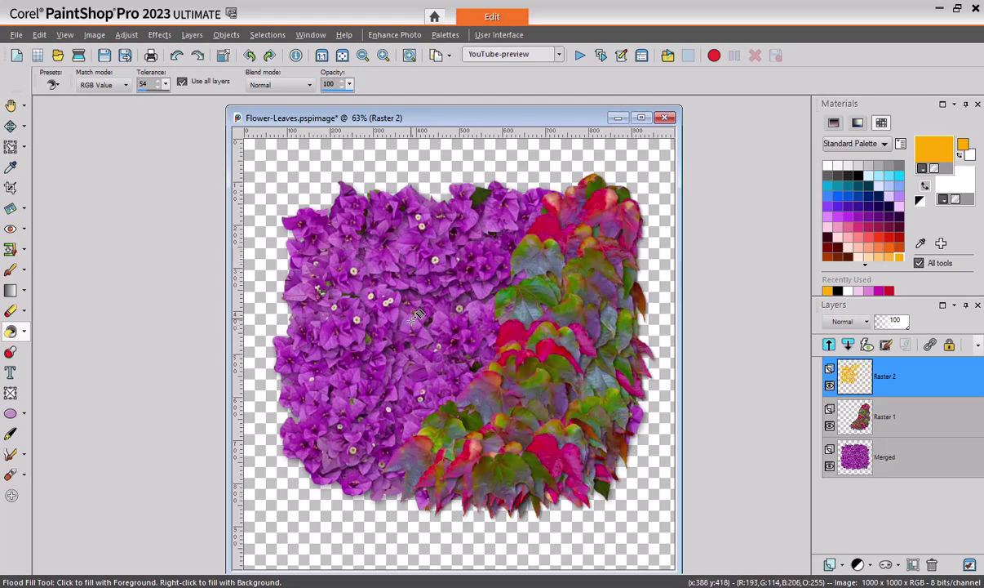
Fill the purple flower area orange twice at tolerance 54, undoing each attempt
{"action": "left_click", "coordinate": [412, 320]}
{"action": "key", "text": "ctrl+z"}
{"action": "left_click", "coordinate": [418, 327]}
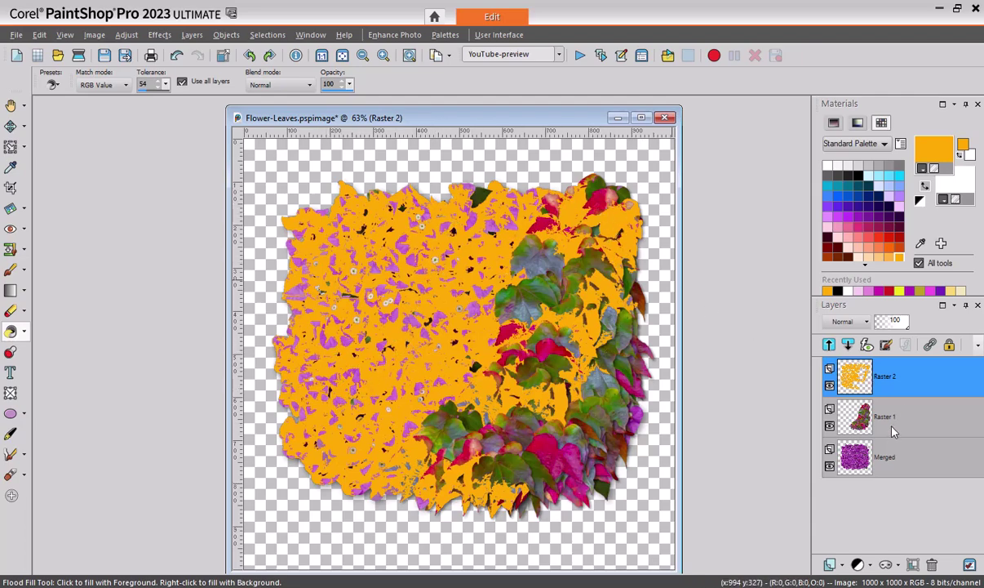
{"action": "mouse_move", "coordinate": [890, 431]}
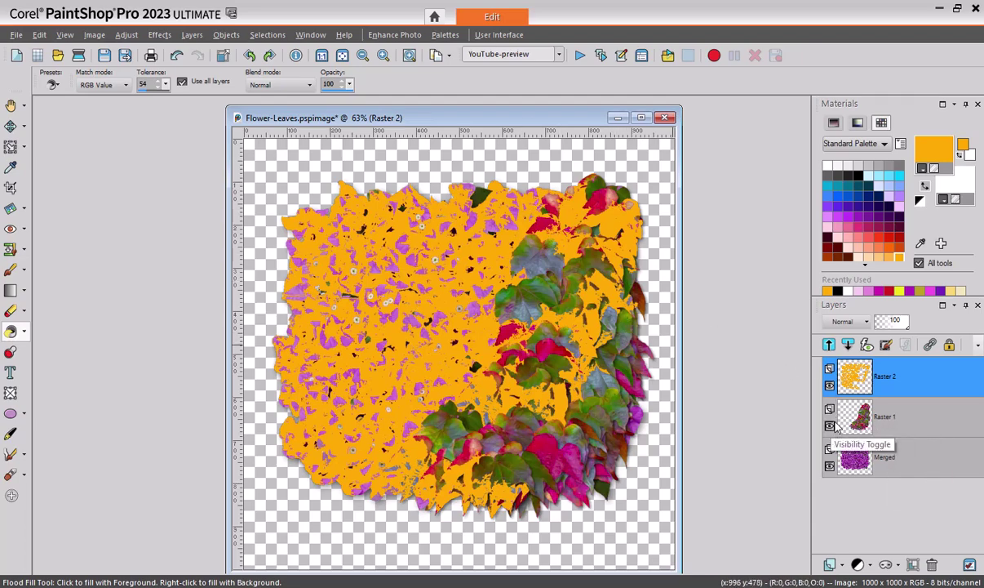
{"action": "key", "text": "ctrl+z"}
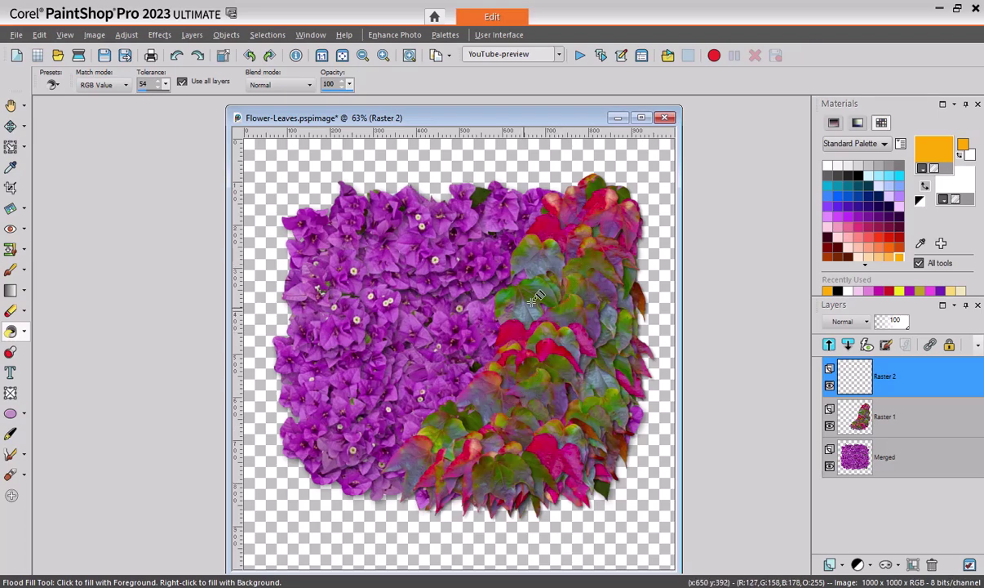
With the Raster 1 leaves hidden, test an orange flower fill and undo it
{"action": "left_click", "coordinate": [830, 427]}
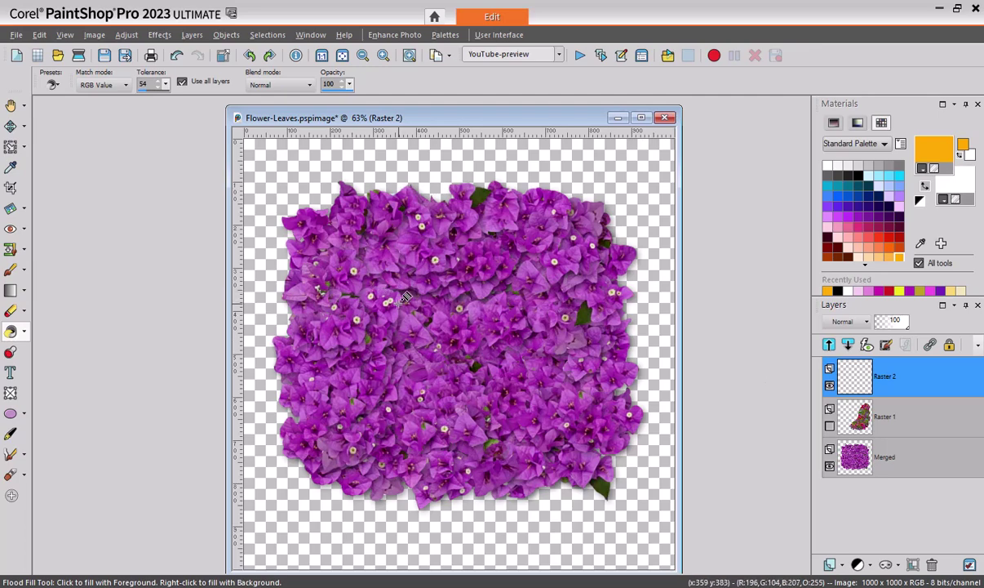
{"action": "left_click", "coordinate": [380, 281]}
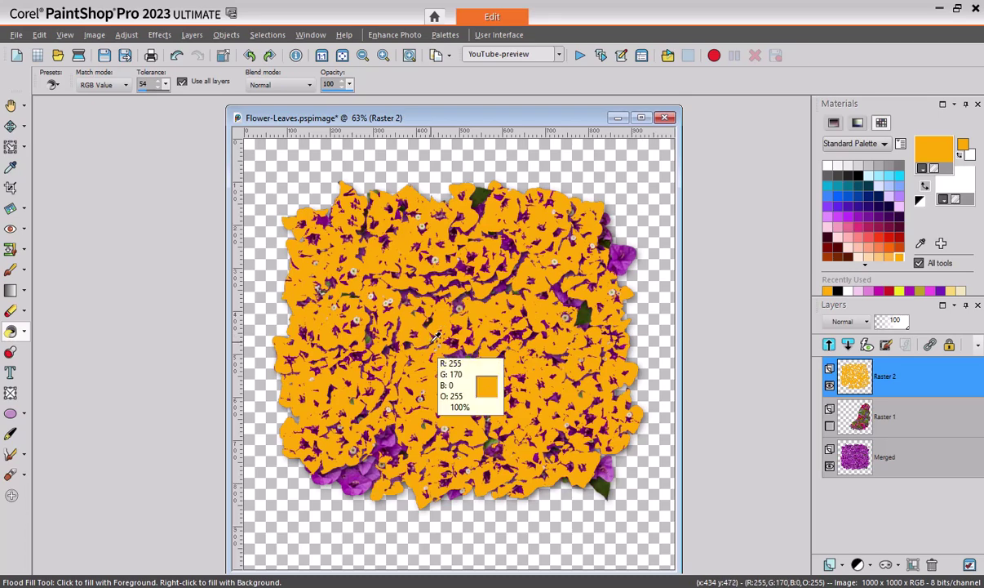
{"action": "key", "text": "ctrl+z"}
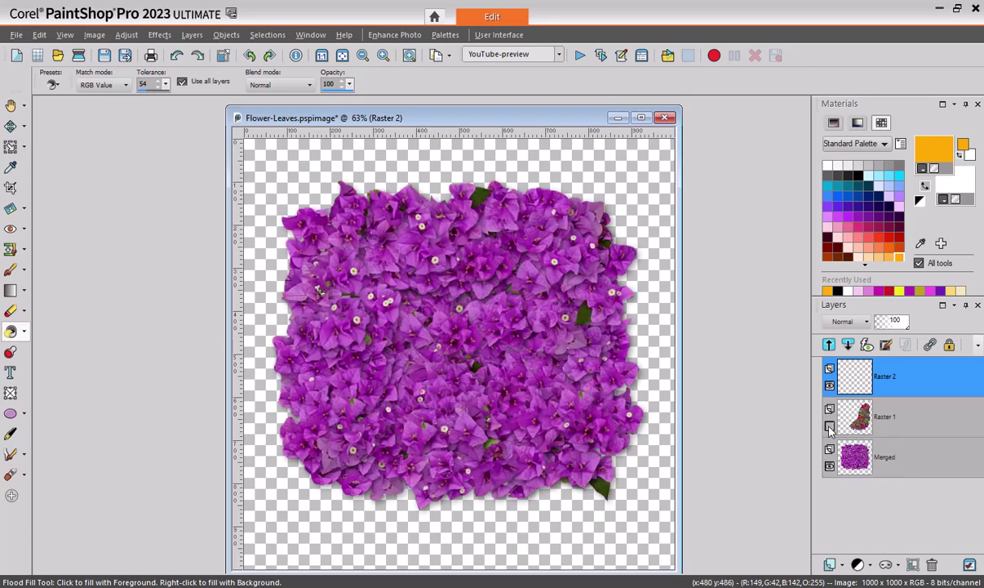
Show the leaves again, fill the flowers orange on Raster 2, and toggle the leaves to compare
{"action": "left_click", "coordinate": [830, 426]}
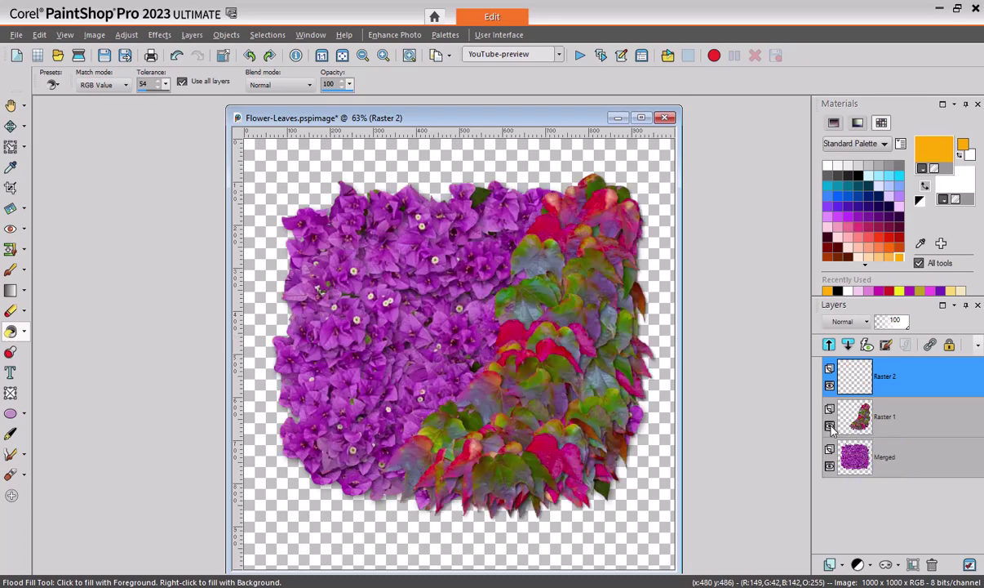
{"action": "left_click", "coordinate": [414, 322]}
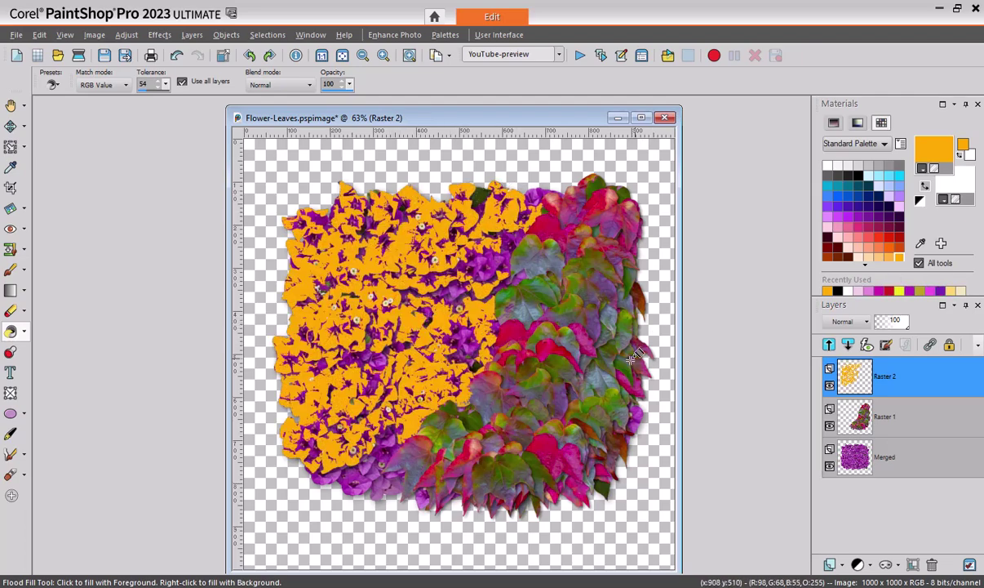
{"action": "left_click", "coordinate": [829, 426]}
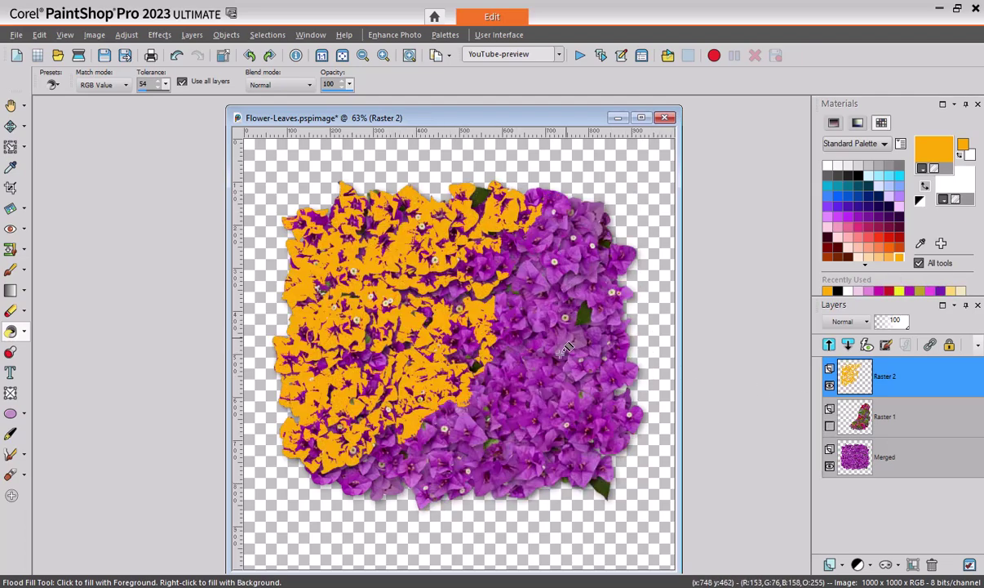
{"action": "left_click", "coordinate": [830, 426]}
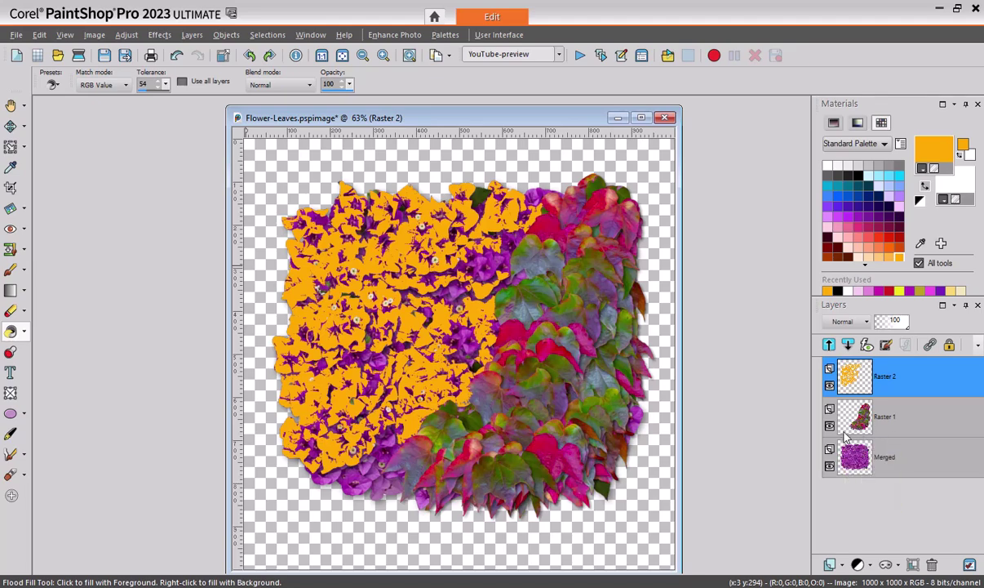
Undo back to remove the orange fill and set fill matching to Opacity
{"action": "key", "text": "ctrl+z"}
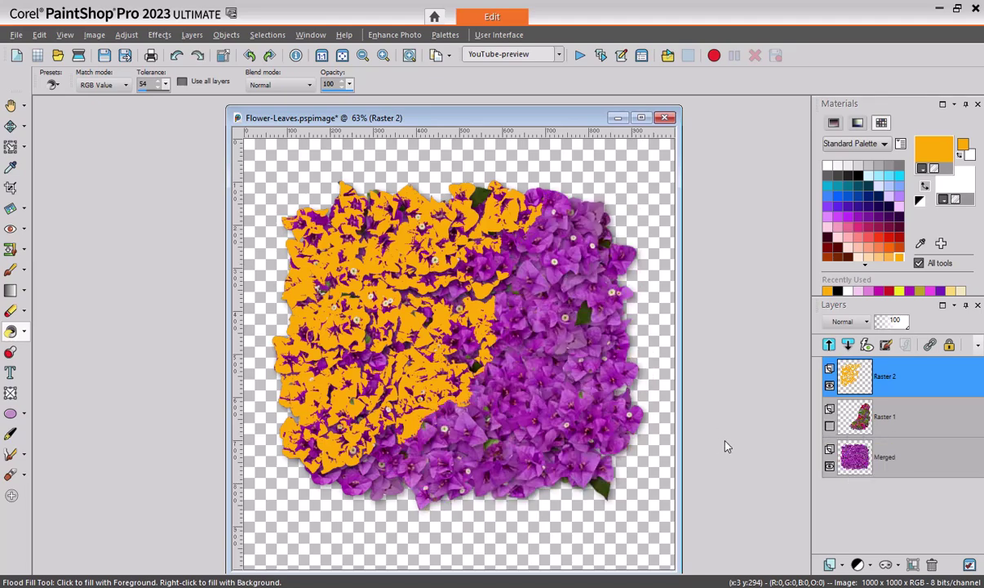
{"action": "key", "text": "ctrl+z"}
{"action": "key", "text": "ctrl+z"}
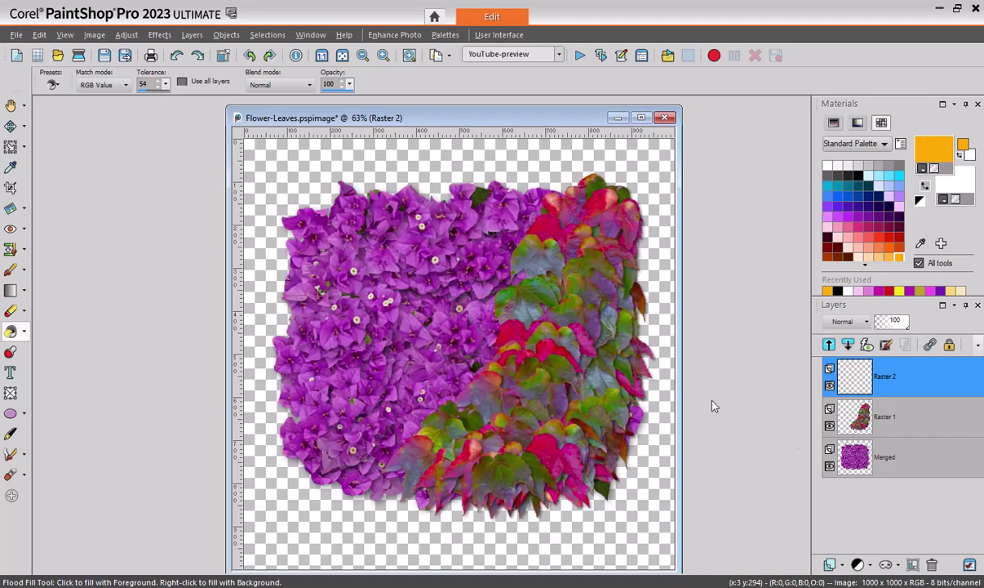
{"action": "left_click", "coordinate": [126, 86]}
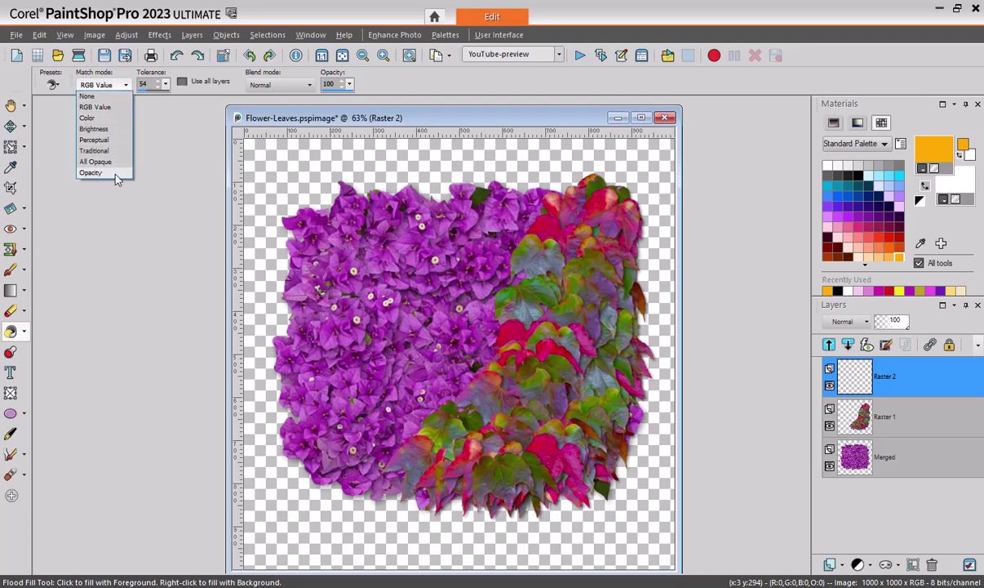
{"action": "left_click", "coordinate": [109, 164]}
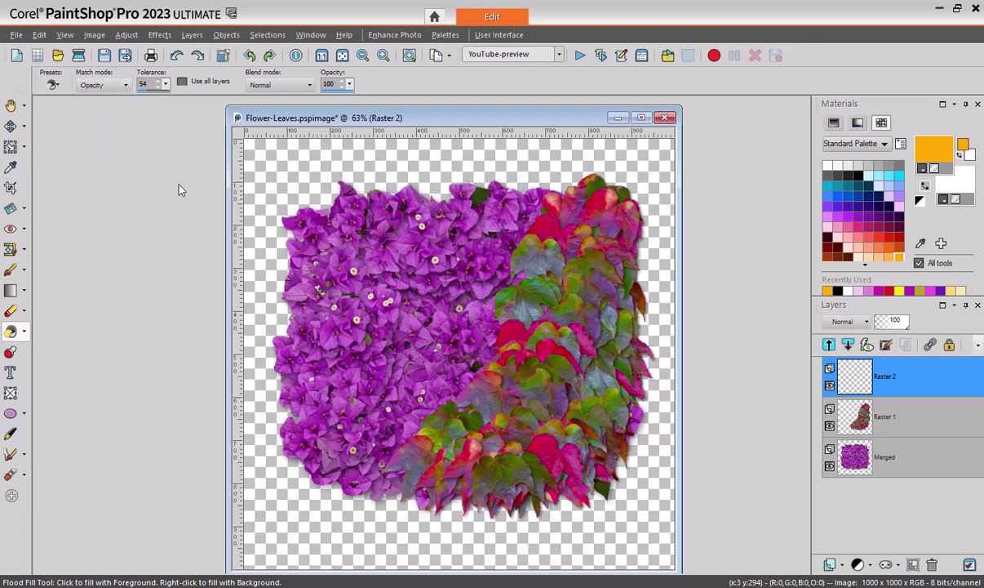
Move the leaves layer right and down and the flower layer left and up, then select Raster 2
{"action": "left_click", "coordinate": [861, 424]}
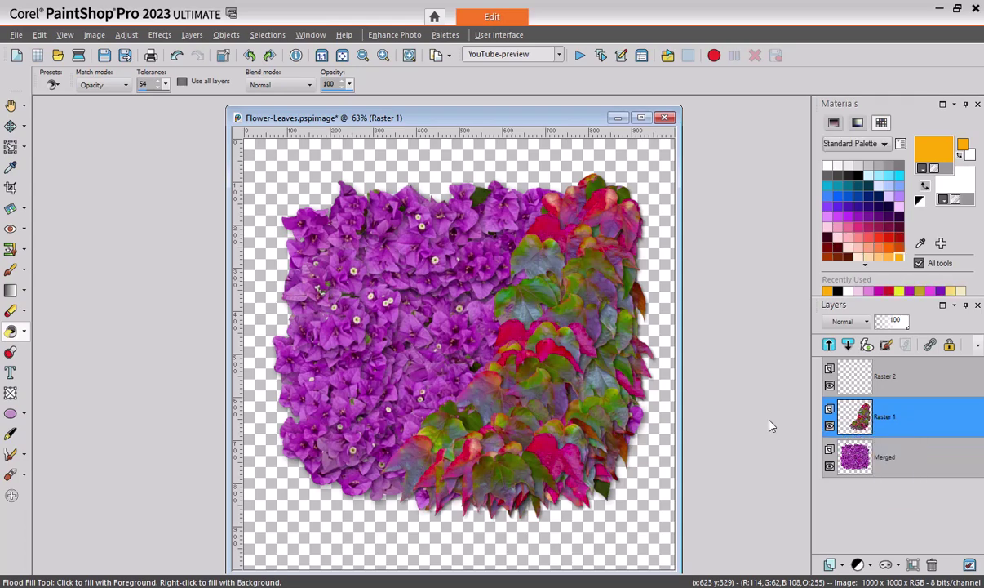
{"action": "key", "text": "m"}
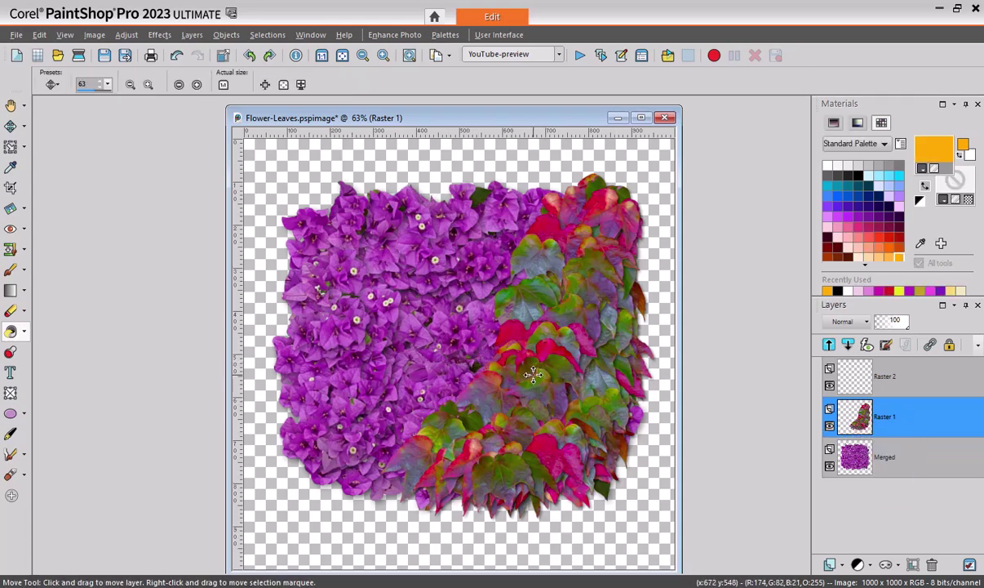
{"action": "left_click_drag", "start_coordinate": [531, 366], "coordinate": [541, 392]}
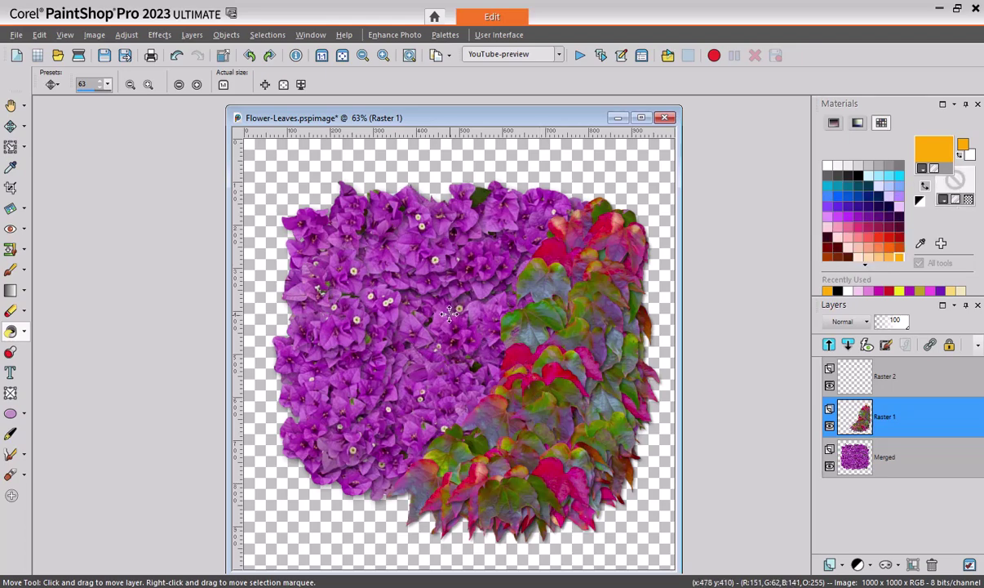
{"action": "left_click_drag", "start_coordinate": [449, 309], "coordinate": [436, 284]}
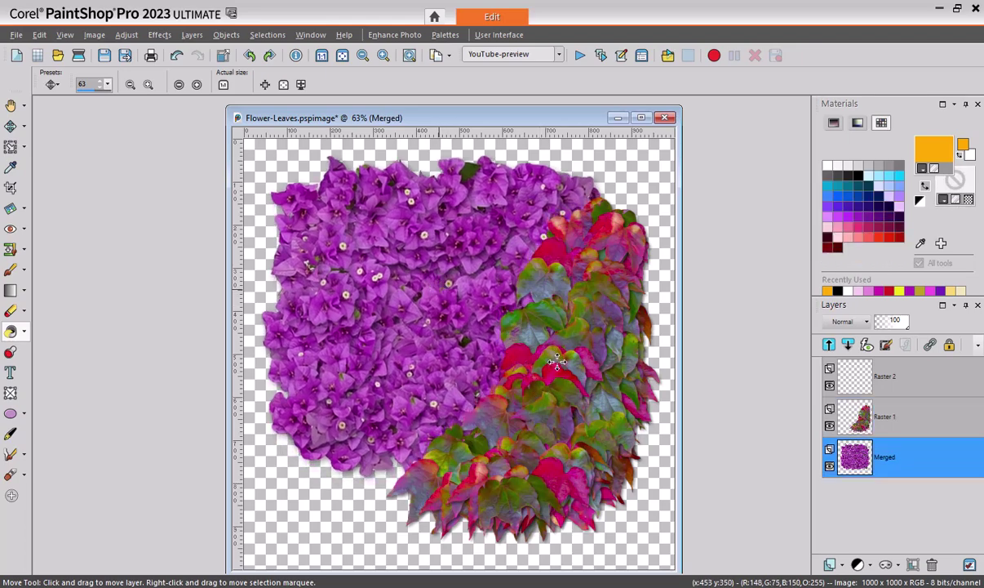
{"action": "left_click_drag", "start_coordinate": [566, 369], "coordinate": [575, 385]}
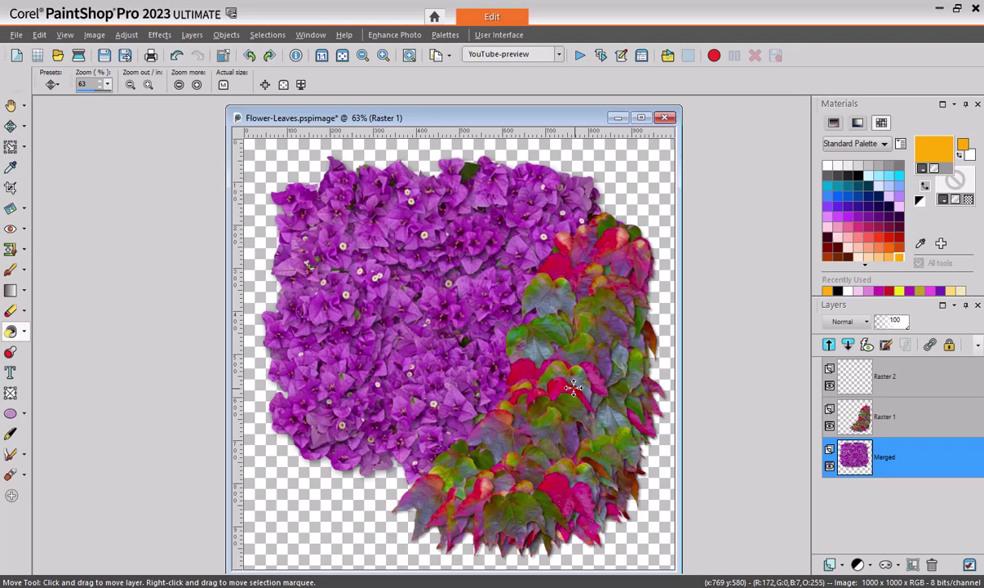
{"action": "left_click", "coordinate": [859, 387]}
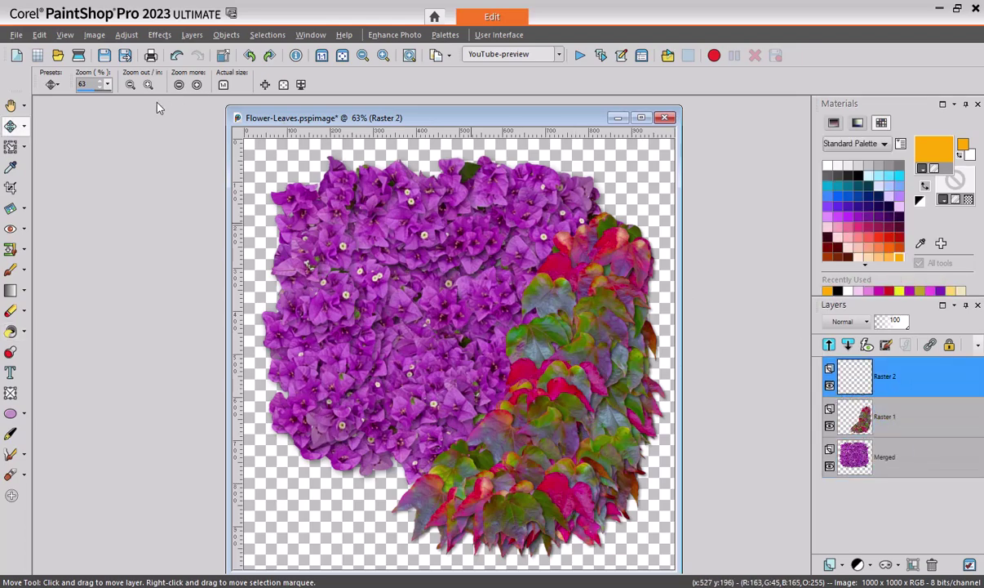
At tolerance 12, test and undo a fill, then fill the space around the artwork orange on Raster 2
{"action": "left_click", "coordinate": [10, 332]}
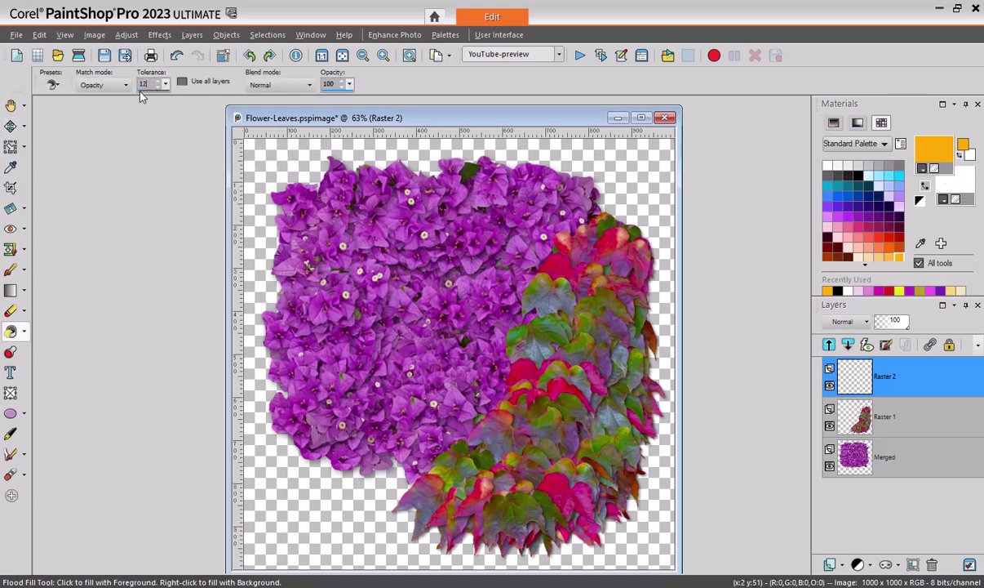
{"action": "key", "text": "Return"}
{"action": "left_click", "coordinate": [270, 157]}
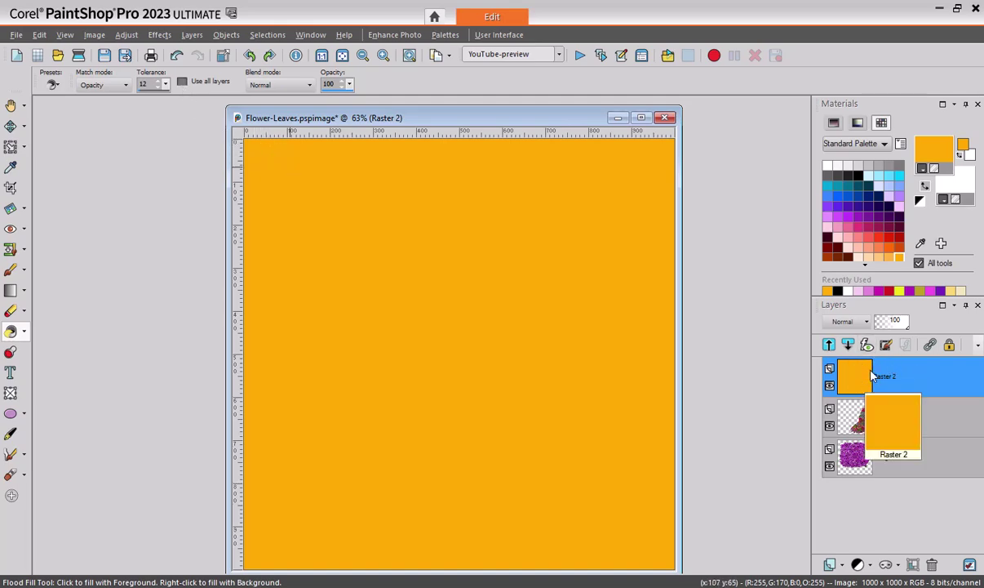
{"action": "key", "text": "ctrl+z"}
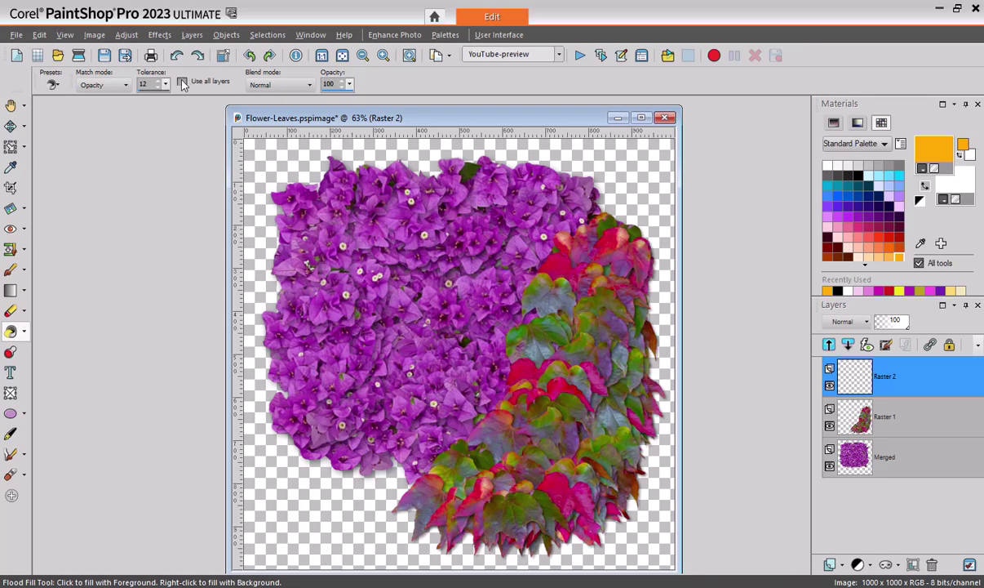
{"action": "left_click", "coordinate": [259, 149]}
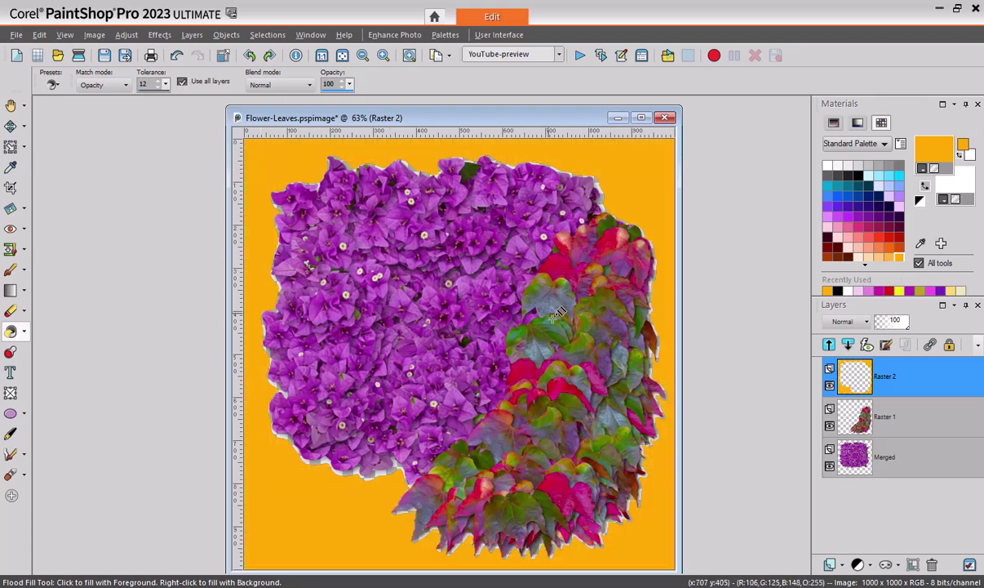
Hide Raster 2, add a new raster layer, and fill magenta around the flowers with leaves hidden
{"action": "left_click", "coordinate": [830, 387]}
{"action": "left_click", "coordinate": [833, 564]}
{"action": "left_click", "coordinate": [850, 448]}
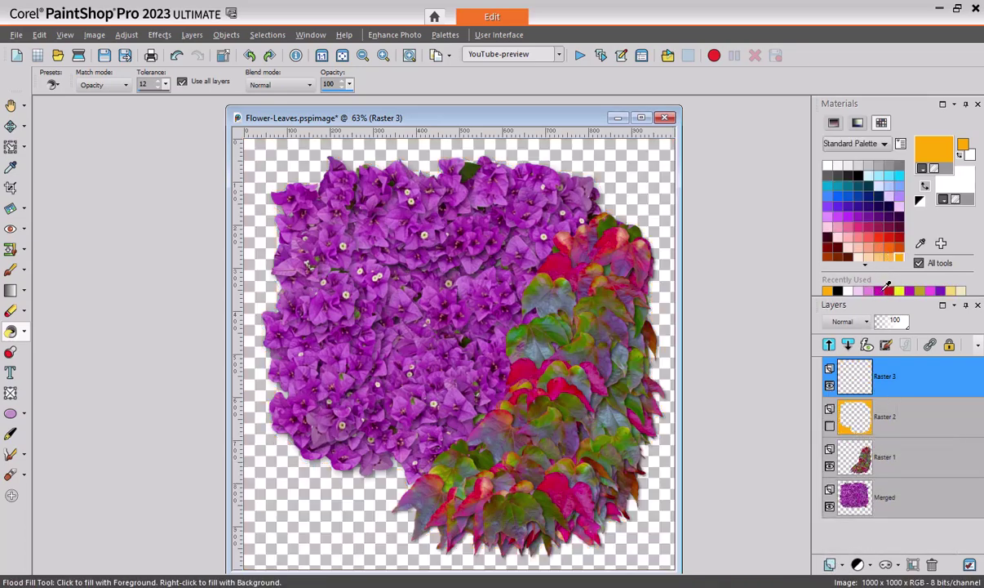
{"action": "left_click", "coordinate": [880, 291]}
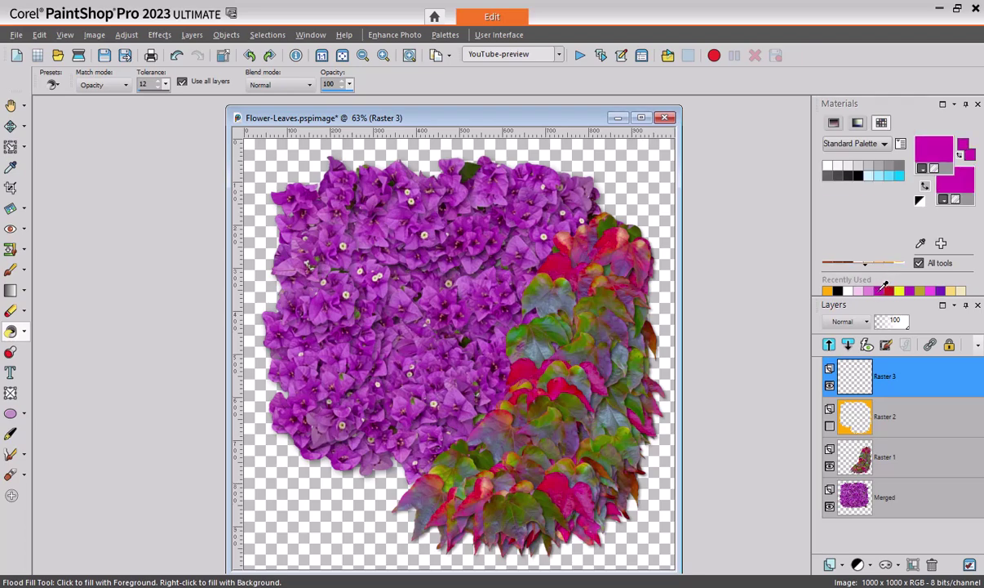
{"action": "left_click", "coordinate": [829, 466]}
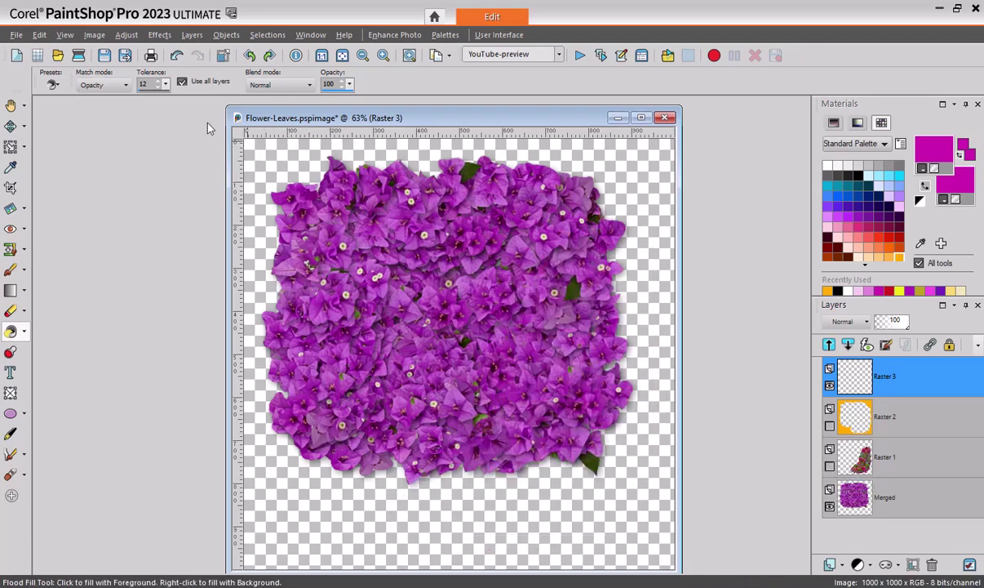
{"action": "left_click", "coordinate": [280, 169]}
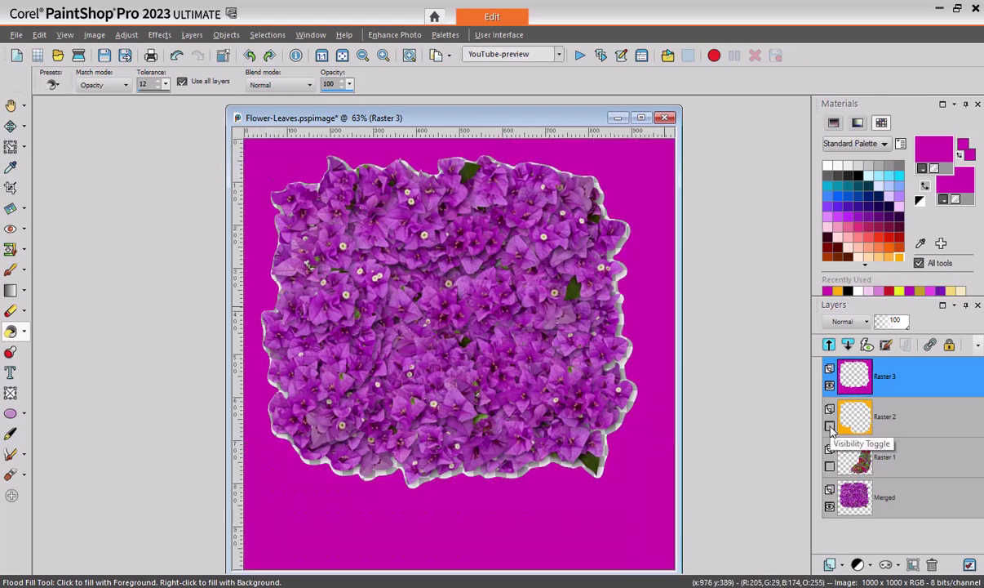
Hide the flower and magenta layers, show Raster 2's orange surround, and enable Use all layers
{"action": "left_click", "coordinate": [830, 504]}
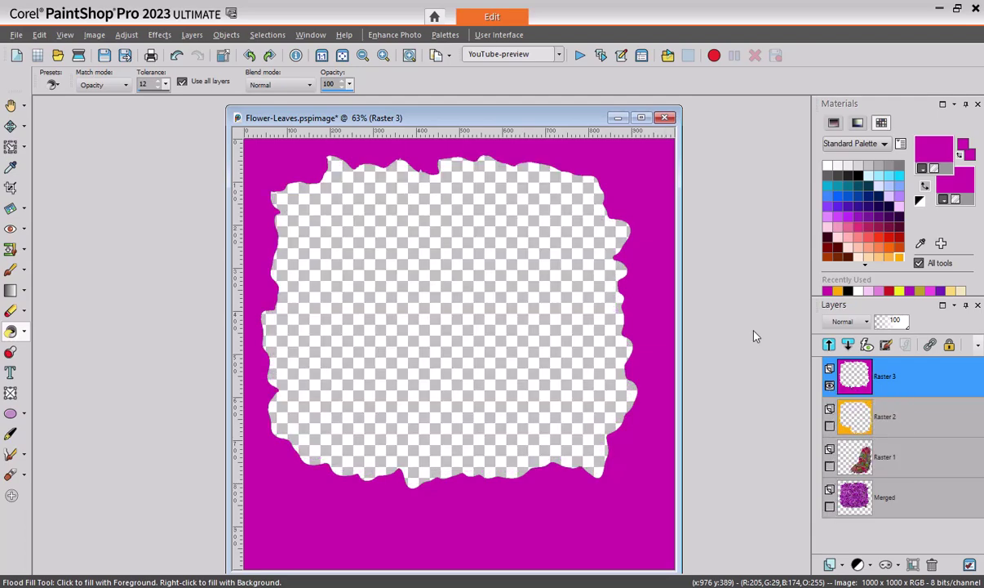
{"action": "left_click", "coordinate": [830, 427]}
{"action": "left_click", "coordinate": [830, 386]}
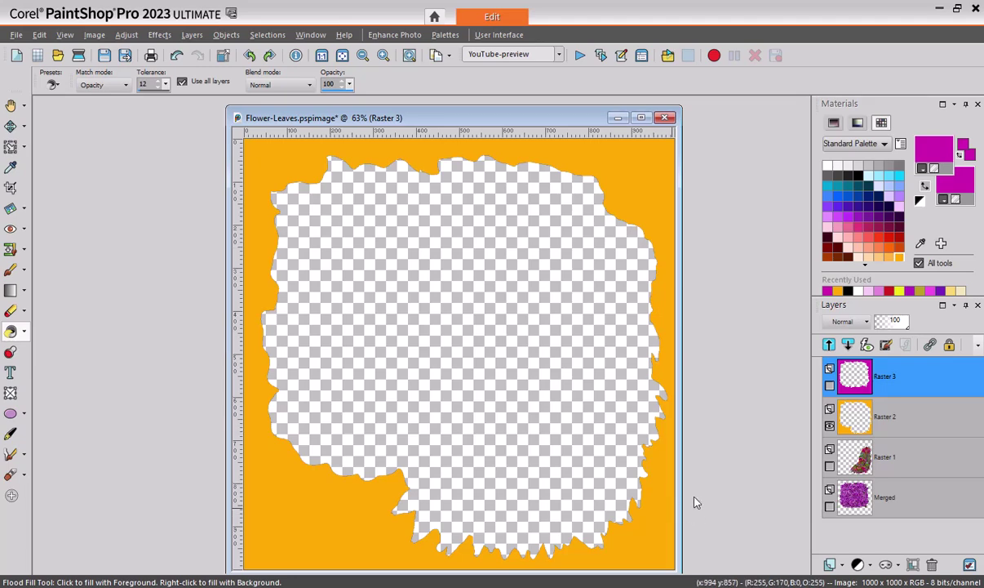
{"action": "left_click", "coordinate": [182, 83]}
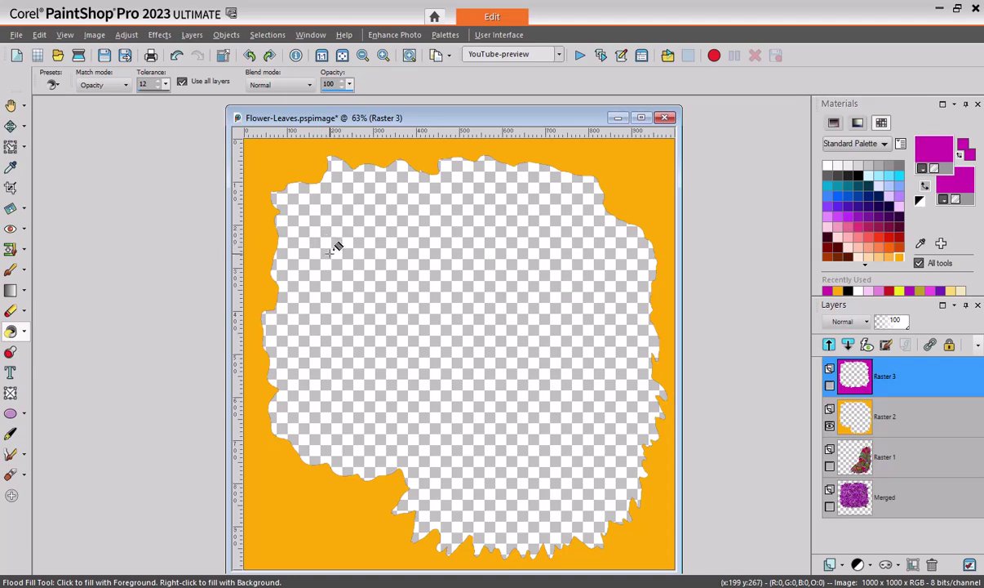
Switch the Flood Fill match mode to None and turn off Use all layers sampling
{"action": "left_click", "coordinate": [126, 86]}
{"action": "left_click", "coordinate": [120, 99]}
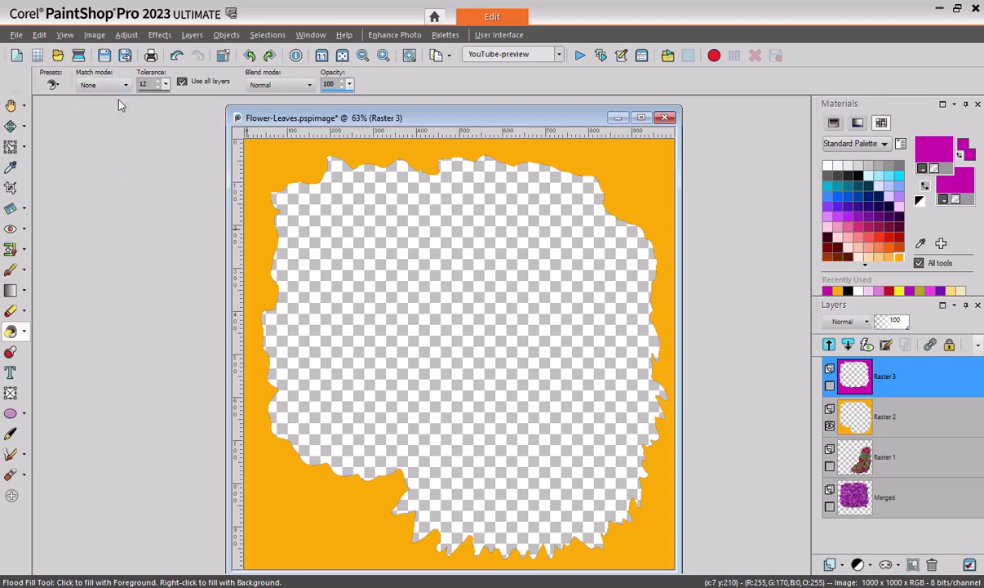
{"action": "left_click", "coordinate": [182, 82]}
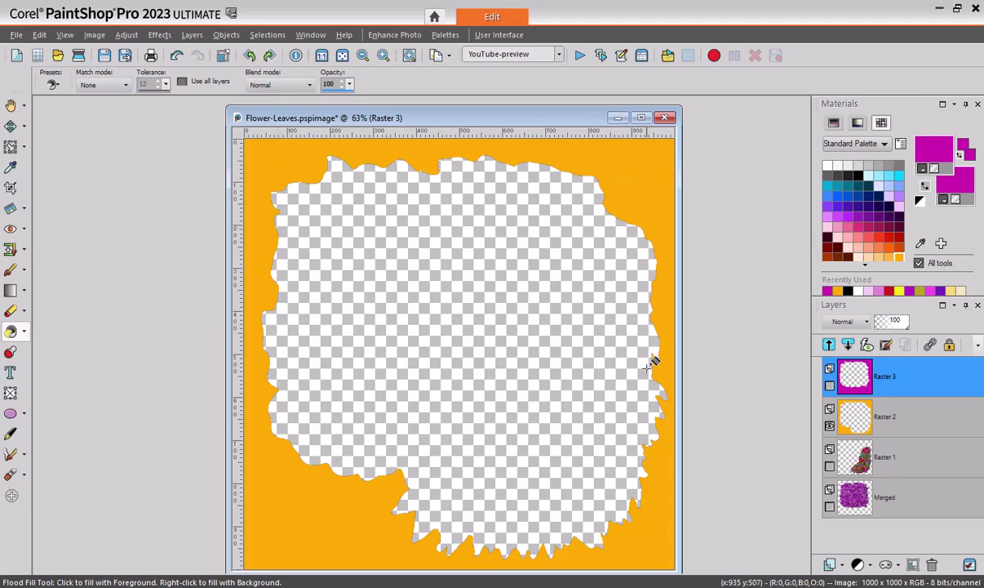